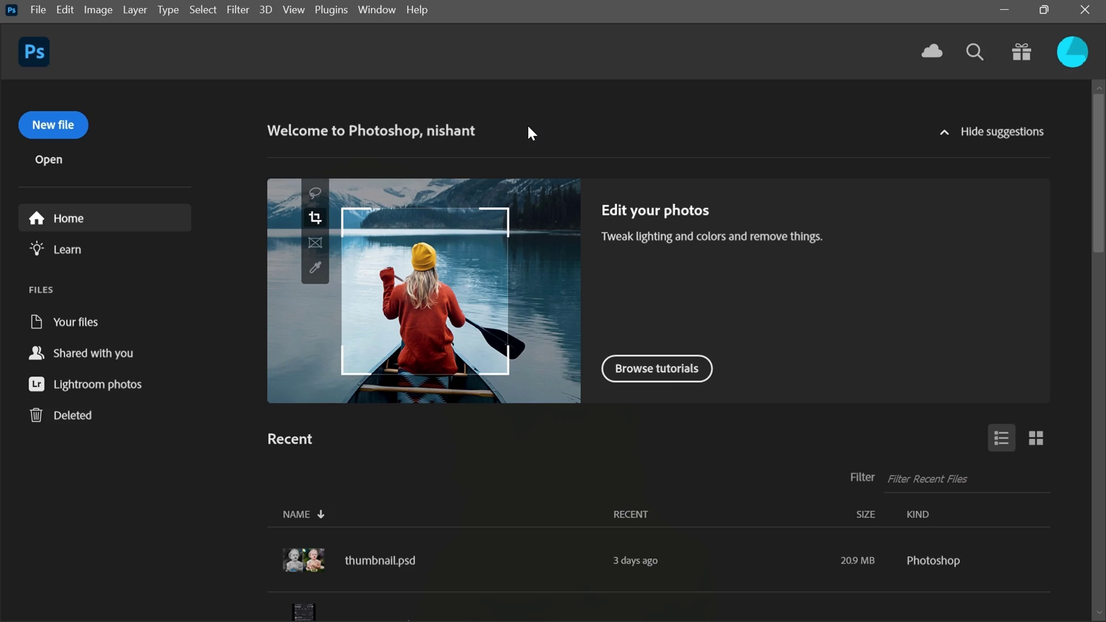
# - Open the Pexels photo 307847 of a man with a camera crouching in the street
pyautogui.click(48, 159)
pyautogui.click(573, 169)
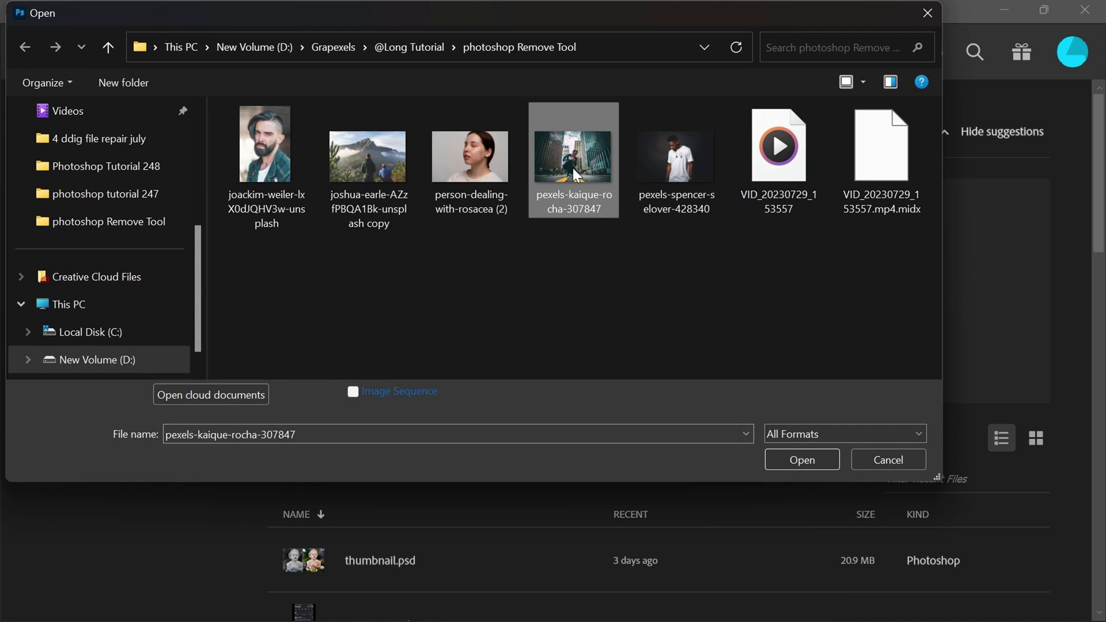
pyautogui.click(803, 461)
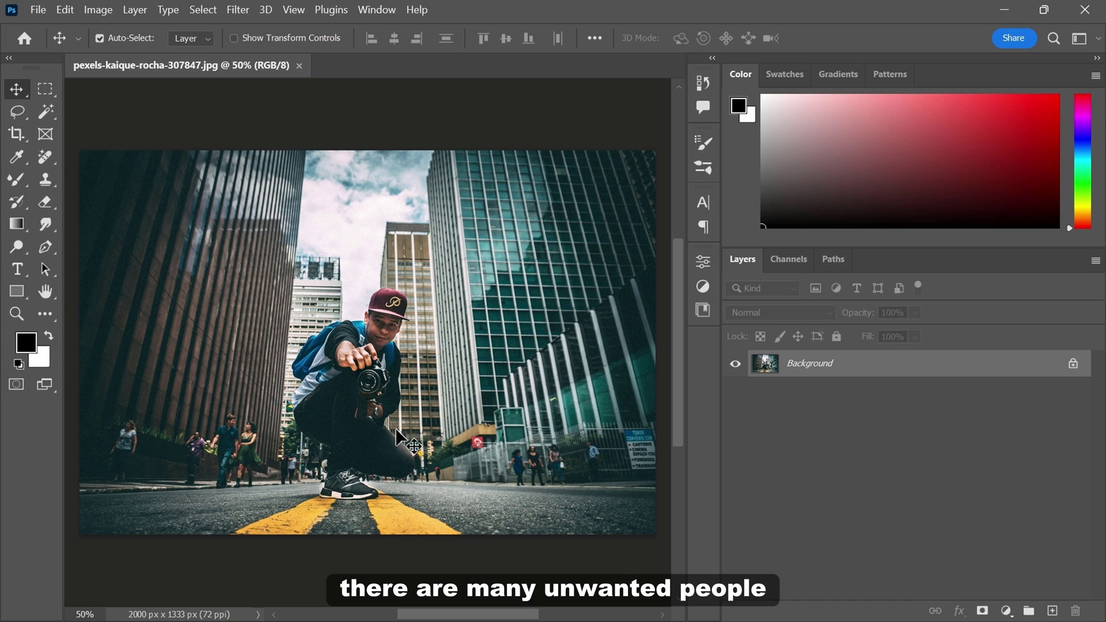
# - Activate the Remove Tool for retouching the pedestrians on the left side of the street photo
pyautogui.scroll(3, 332, 449)
pyautogui.moveTo(236, 447); pyautogui.dragTo(380, 395)
pyautogui.scroll(2, 371, 415)
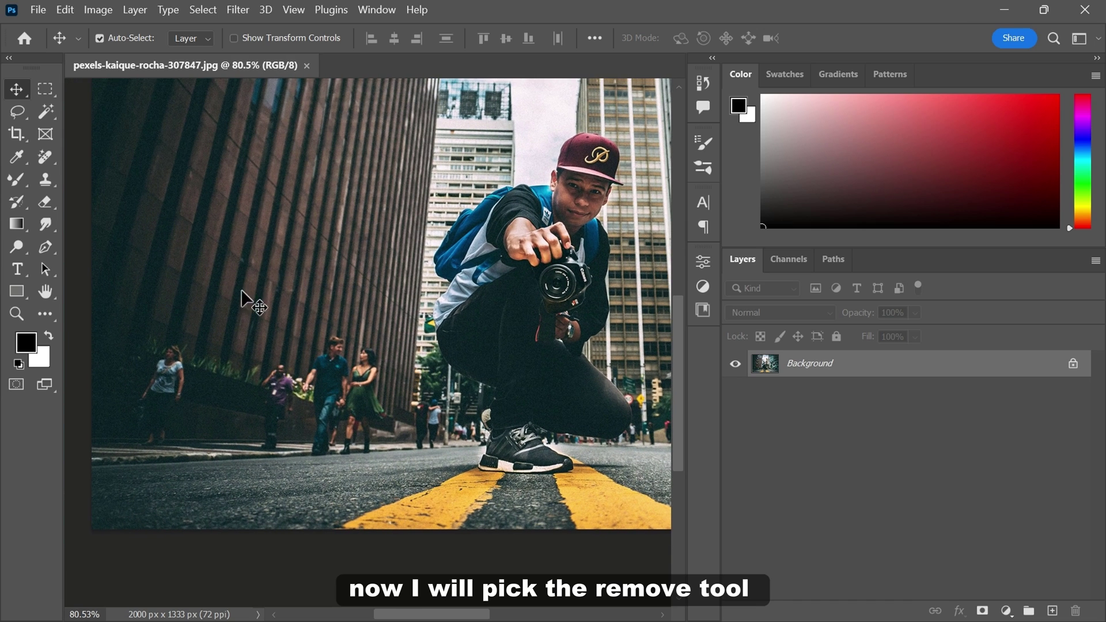
pyautogui.click(51, 157)
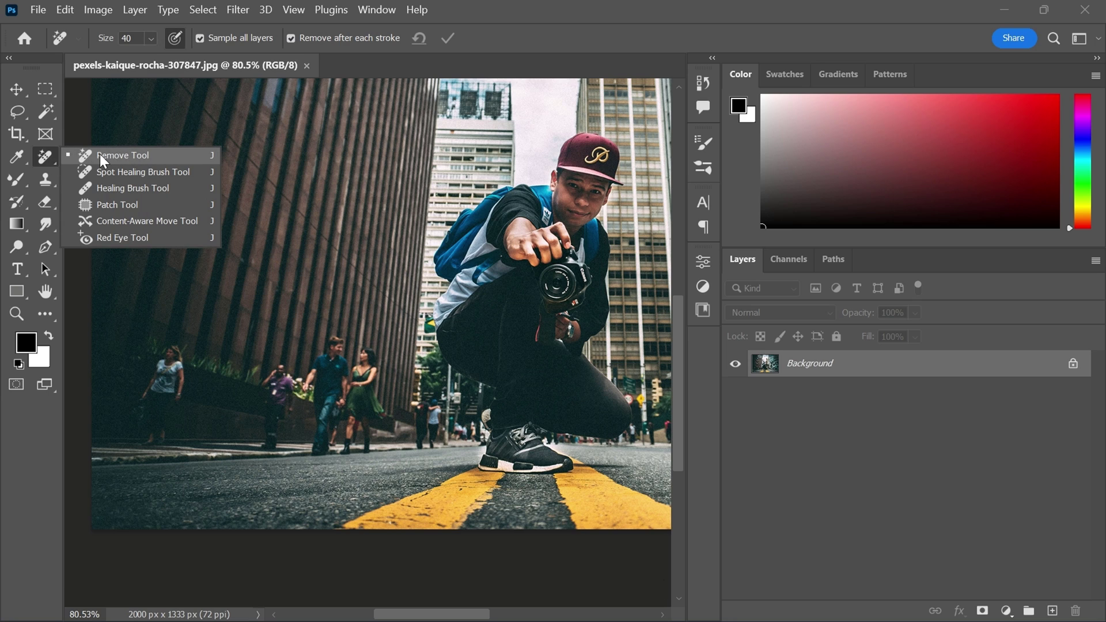
pyautogui.click(127, 155)
# - Try removing the leftmost woman by painting directly on the Background layer, and undo the stroke
pyautogui.scroll(2, 217, 447)
pyautogui.moveTo(138, 447)
pyautogui.mouseDown()
pyautogui.moveTo(126, 401)
pyautogui.moveTo(164, 335)
pyautogui.mouseUp()
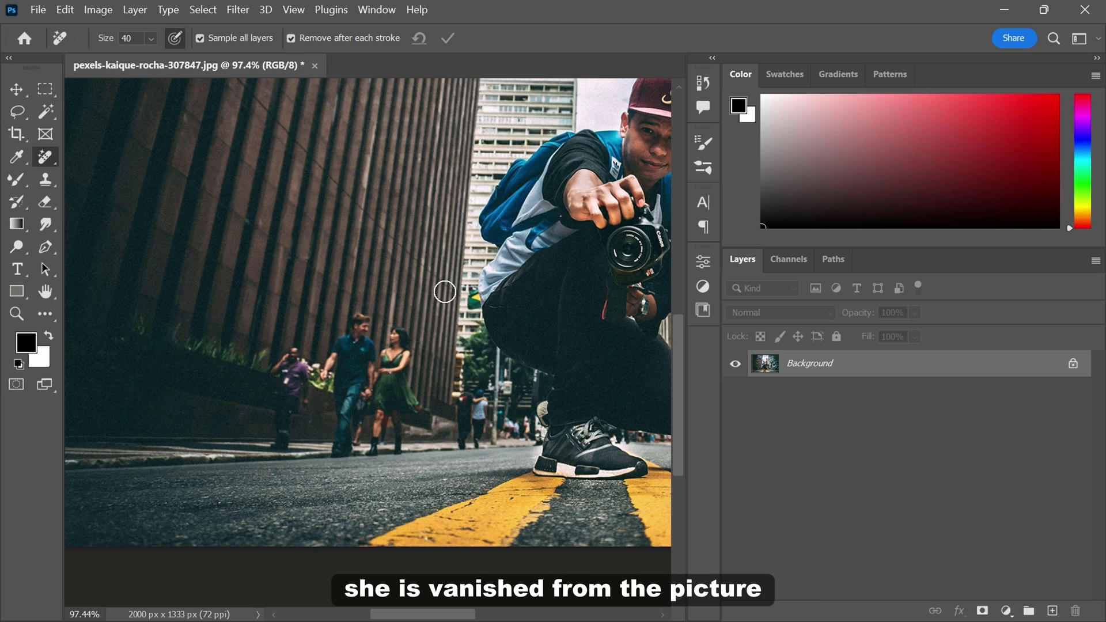
pyautogui.hotkey('ctrl', 'z')
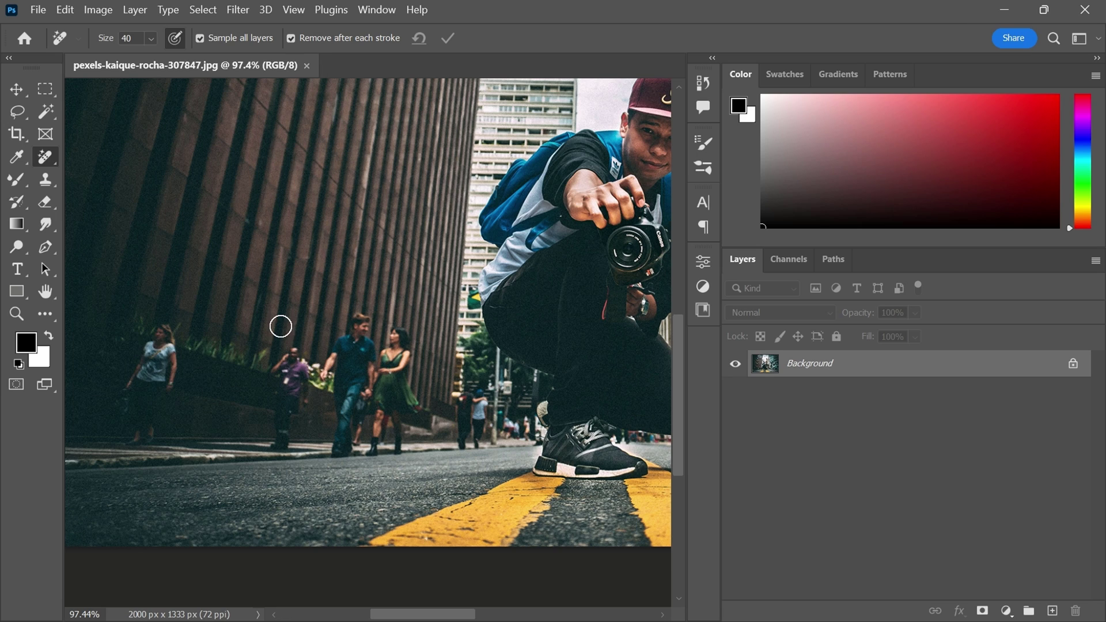
# - Add a new empty layer and turn off Remove after each stroke, keeping Sample all layers on
pyautogui.click(1052, 612)
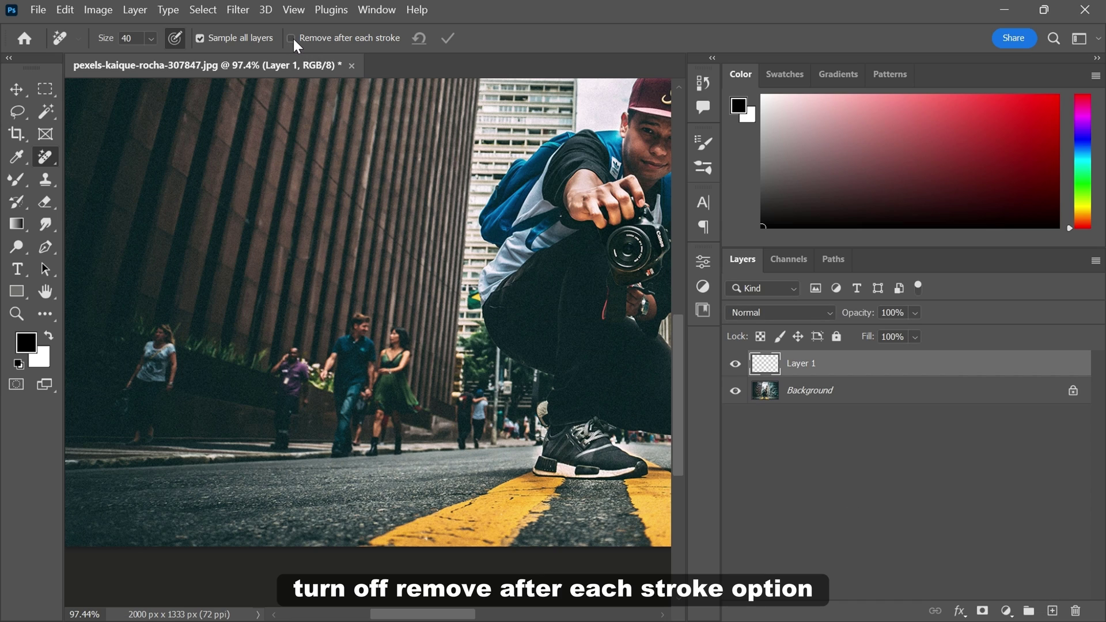
pyautogui.click(201, 39)
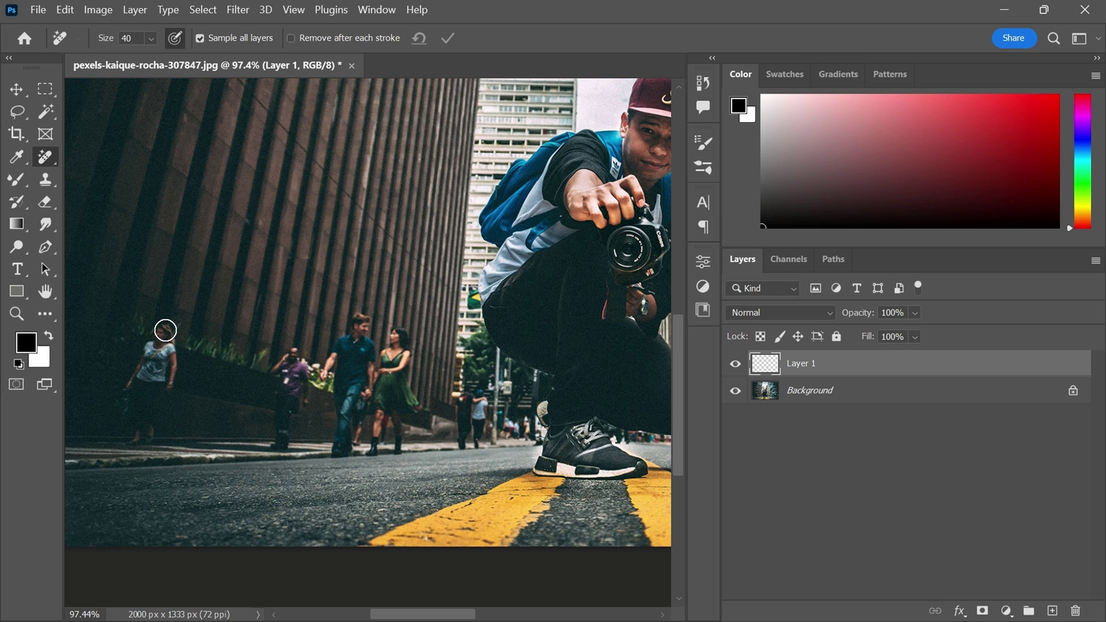
# - Paint the Remove Tool over the pedestrians along the left sidewalk on Layer 1
pyautogui.moveTo(138, 365); pyautogui.dragTo(128, 396)
pyautogui.moveTo(134, 444); pyautogui.dragTo(151, 431)
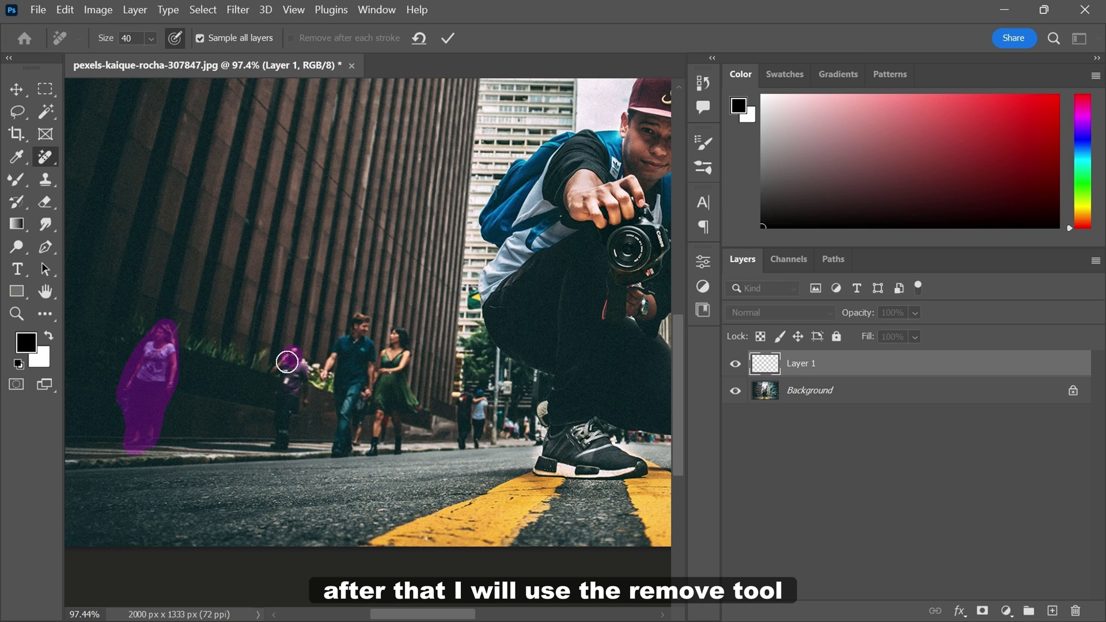
pyautogui.moveTo(288, 361); pyautogui.dragTo(302, 379)
pyautogui.moveTo(339, 449)
pyautogui.mouseDown()
pyautogui.moveTo(355, 382)
pyautogui.moveTo(354, 423)
pyautogui.mouseUp()
pyautogui.moveTo(396, 338)
pyautogui.mouseDown()
pyautogui.moveTo(378, 439)
pyautogui.moveTo(406, 412)
pyautogui.mouseUp()
# - Paint over the remaining pedestrians behind the man and along the right fence, and apply the removal
pyautogui.moveTo(496, 409)
pyautogui.mouseDown()
pyautogui.moveTo(348, 376)
pyautogui.moveTo(327, 405)
pyautogui.mouseUp()
pyautogui.moveTo(610, 393)
pyautogui.mouseDown()
pyautogui.moveTo(446, 368)
pyautogui.moveTo(410, 378)
pyautogui.mouseUp()
pyautogui.press(']')
pyautogui.press(']')
pyautogui.press(']')
pyautogui.moveTo(610, 339)
pyautogui.mouseDown()
pyautogui.moveTo(458, 320)
pyautogui.moveTo(455, 370)
pyautogui.mouseUp()
pyautogui.moveTo(485, 374); pyautogui.dragTo(489, 322)
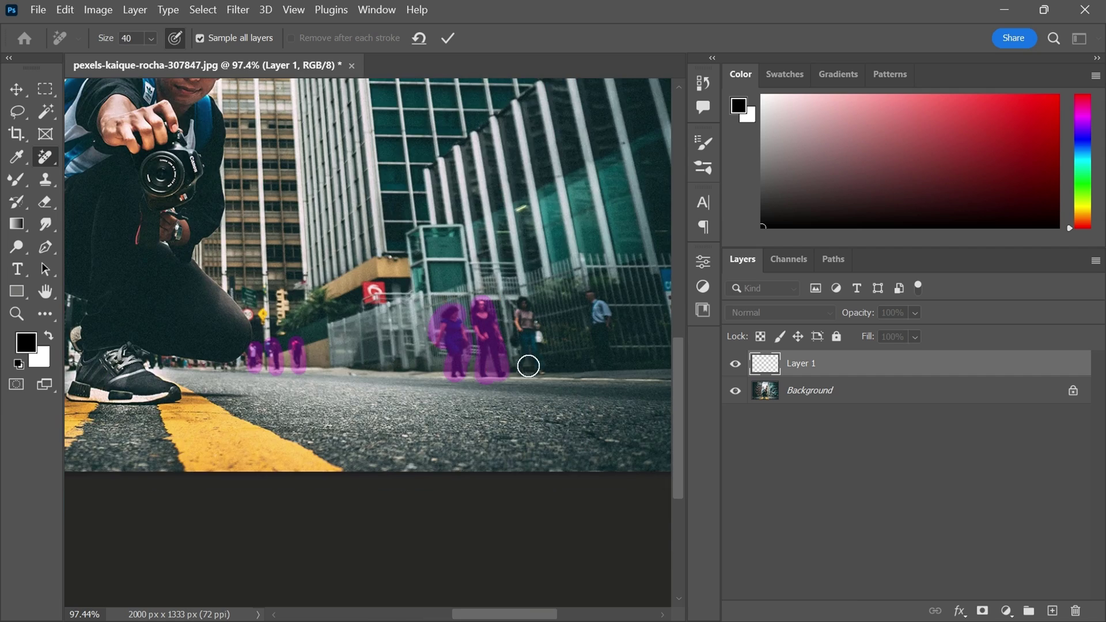
pyautogui.moveTo(528, 365); pyautogui.dragTo(536, 334)
pyautogui.moveTo(593, 299); pyautogui.dragTo(607, 318)
pyautogui.hotkey('ctrl', '0')
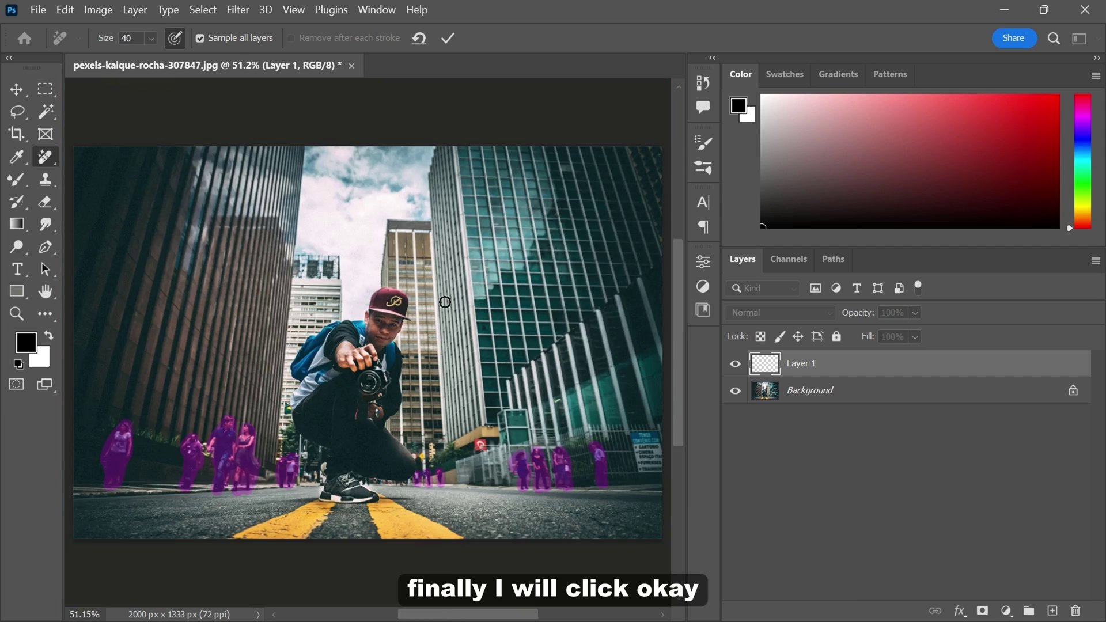
pyautogui.click(447, 39)
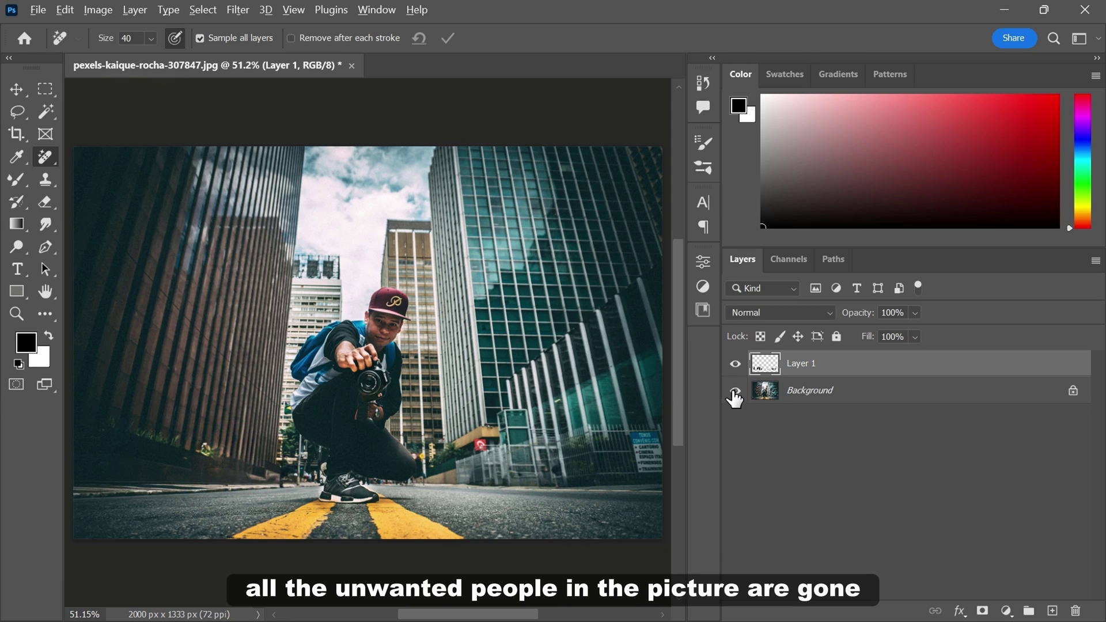
# - Toggle the visibility of Layer 1 to compare the street photo with and without the pedestrians
pyautogui.click(735, 364)
pyautogui.click(735, 364)
pyautogui.click(735, 364)
pyautogui.click(735, 364)
pyautogui.press('v')
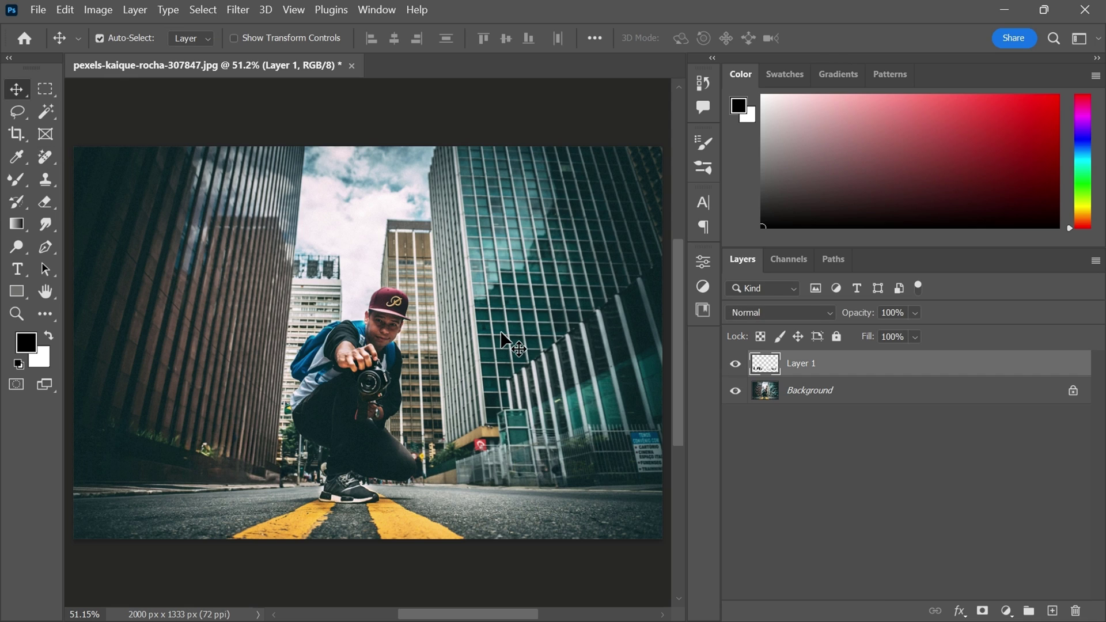
# - Open the Pexels photo 428340 of the man in a white T-shirt wearing a neck chain
pyautogui.click(24, 39)
pyautogui.click(47, 158)
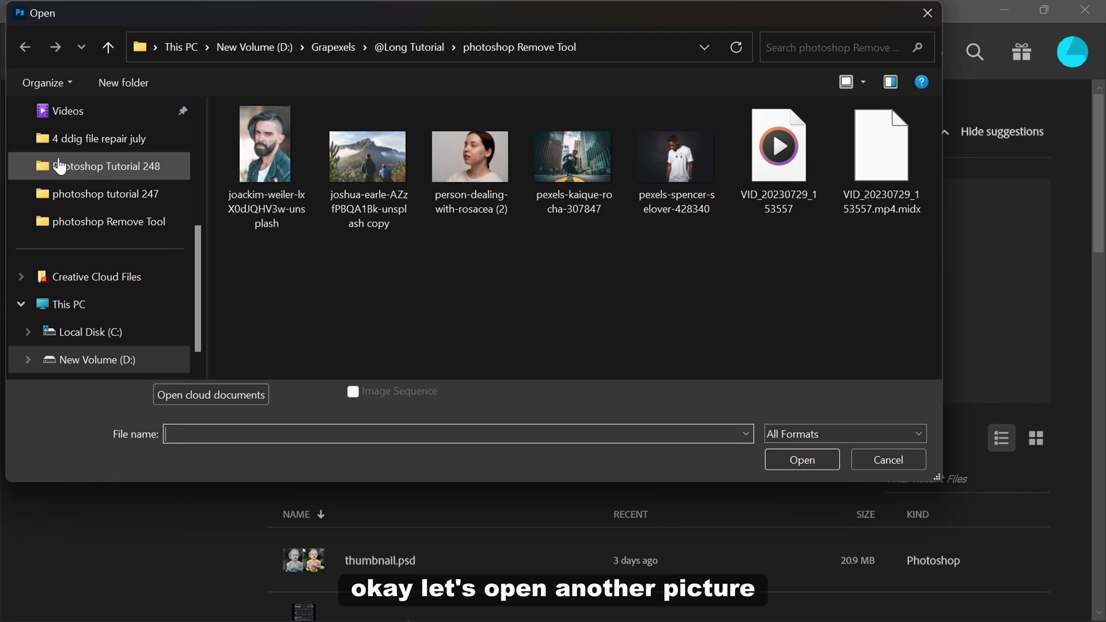
pyautogui.click(668, 166)
pyautogui.click(794, 459)
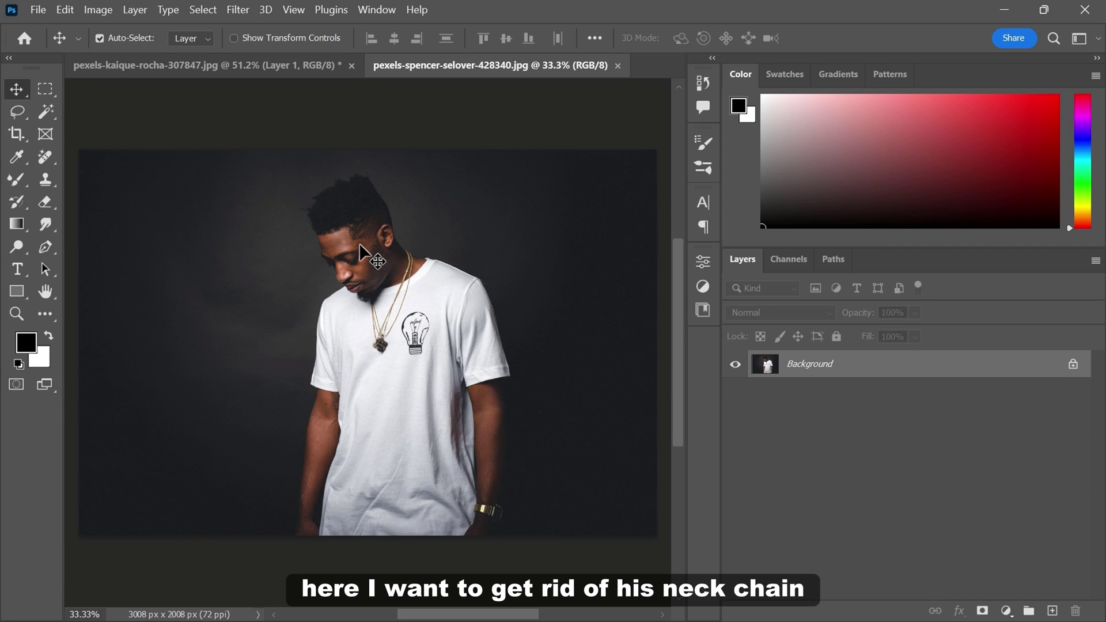
# - Add a new empty layer and activate the Remove Tool with Remove after each stroke turned on
pyautogui.scroll(3, 386, 304)
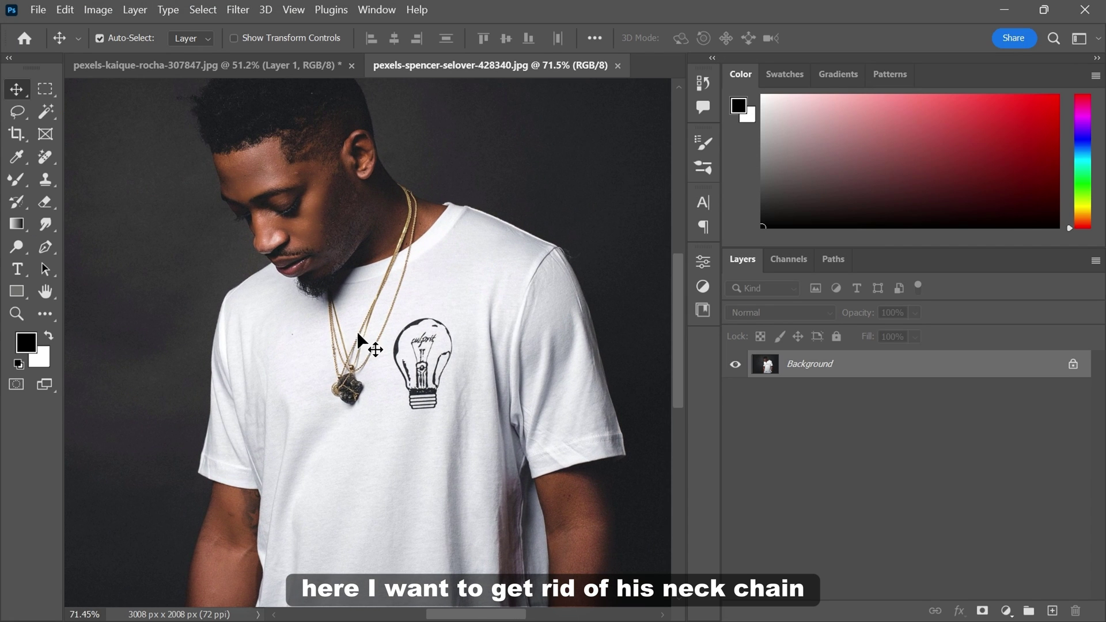
pyautogui.click(1051, 610)
pyautogui.scroll(2, 377, 320)
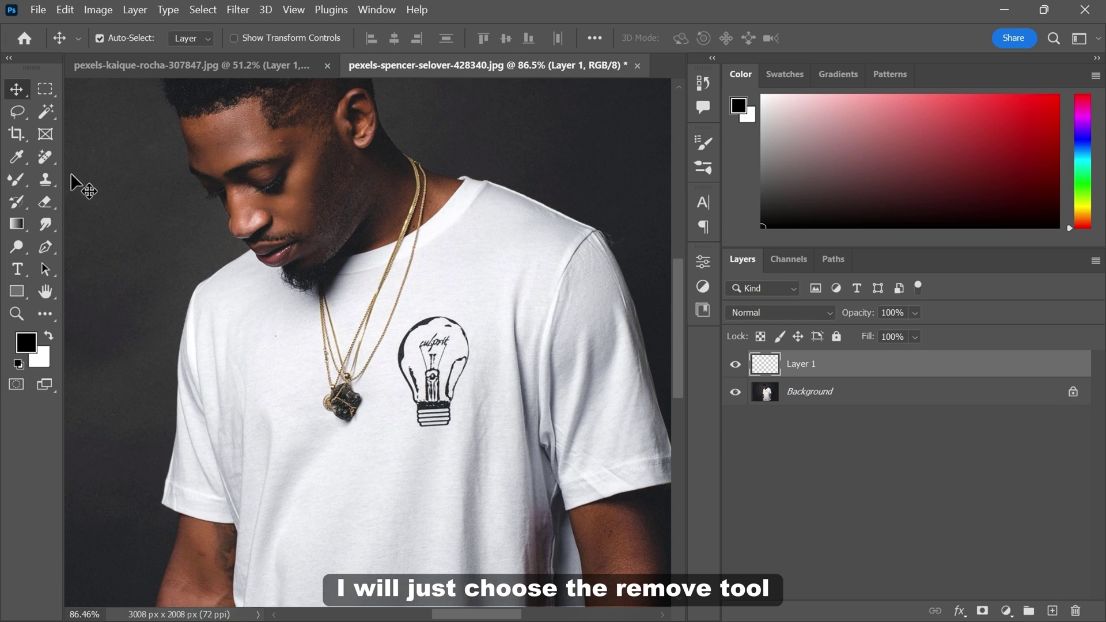
pyautogui.click(46, 156)
pyautogui.scroll(1, 305, 392)
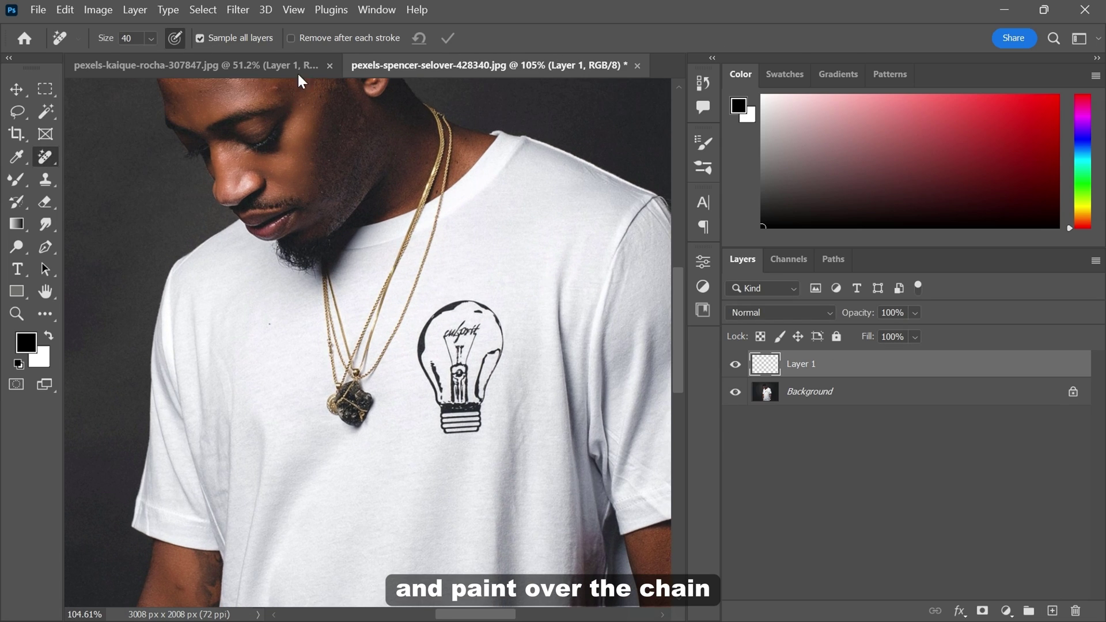
pyautogui.scroll(1, 391, 318)
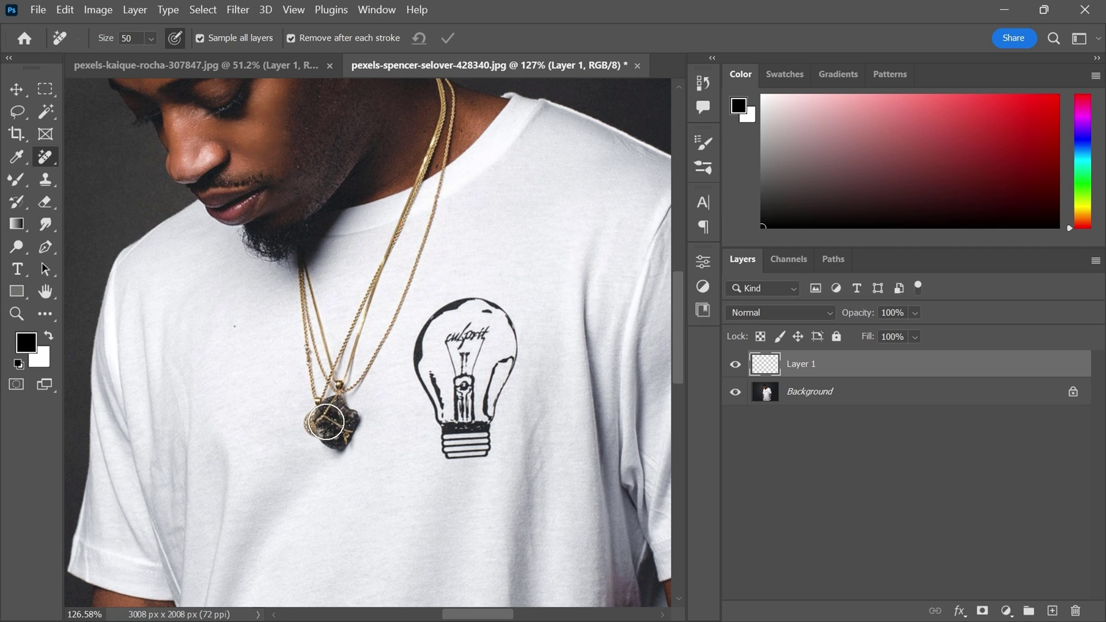
# - Set the brush size to 80 and remove the pendant and the lower part of the chains
pyautogui.press(']')
pyautogui.press(']')
pyautogui.press(']')
pyautogui.moveTo(325, 422)
pyautogui.mouseDown()
pyautogui.moveTo(308, 265)
pyautogui.moveTo(423, 247)
pyautogui.moveTo(434, 208)
pyautogui.mouseUp()
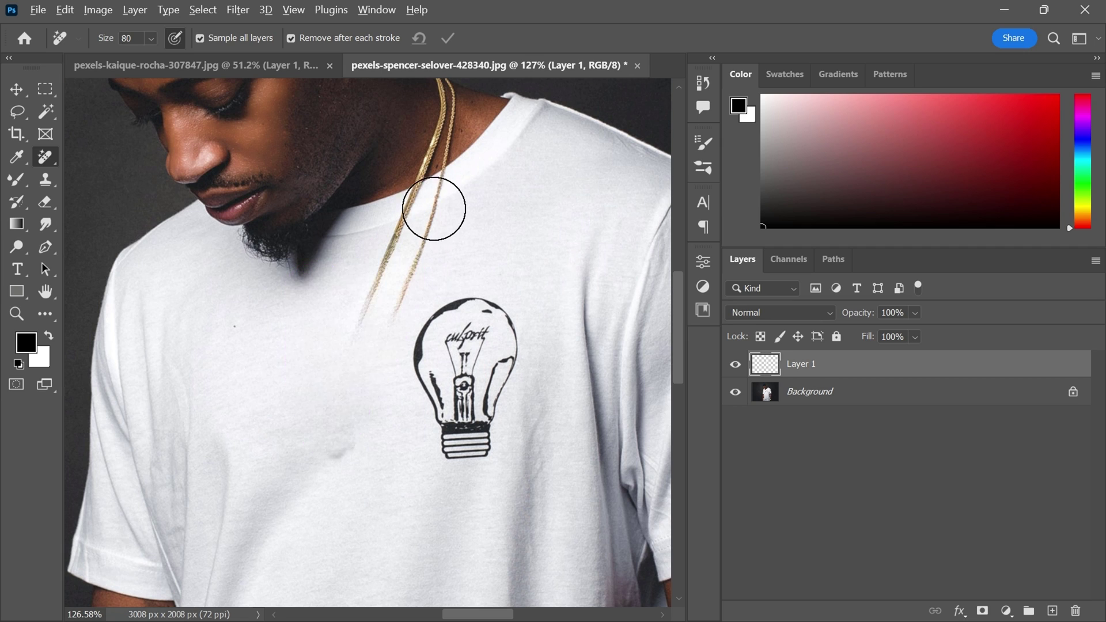
# - Set the brush size to 40 and remove the remaining chain from the shirt, collar and neck
pyautogui.scroll(2, 434, 209)
pyautogui.press('[')
pyautogui.press('[')
pyautogui.press('[')
pyautogui.press('[')
pyautogui.moveTo(340, 412); pyautogui.dragTo(434, 183)
pyautogui.moveTo(423, 231); pyautogui.dragTo(414, 280)
pyautogui.moveTo(331, 369); pyautogui.dragTo(382, 228)
pyautogui.moveTo(412, 305); pyautogui.dragTo(375, 357)
pyautogui.moveTo(348, 308); pyautogui.dragTo(360, 151)
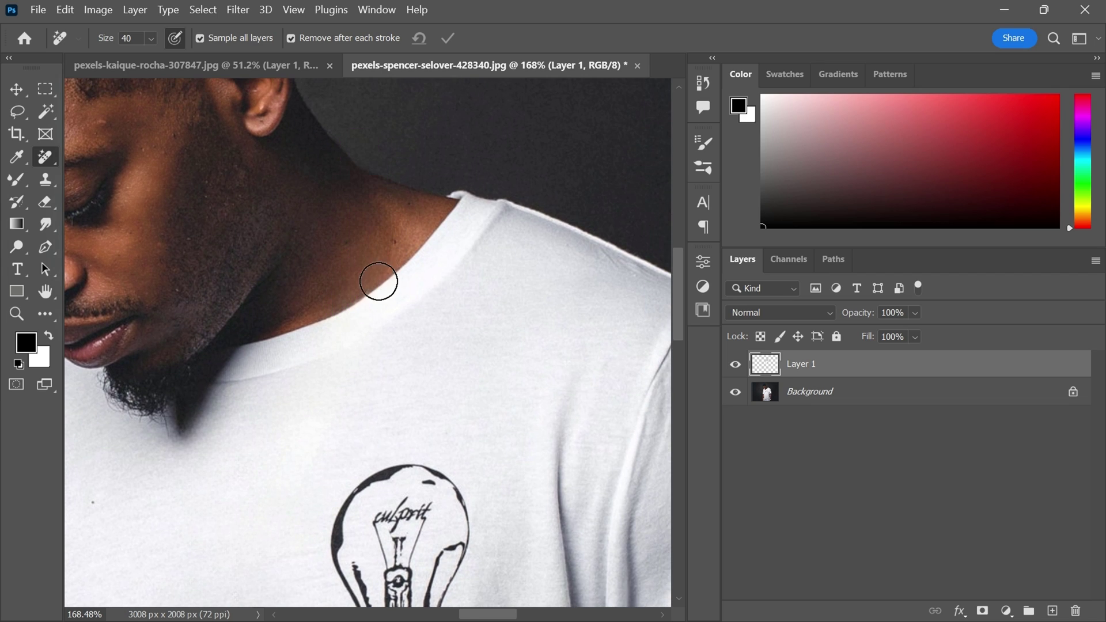
# - Toggle the visibility of Layer 1 to compare the portrait with and without the neck chain
pyautogui.scroll(-2, 445, 235)
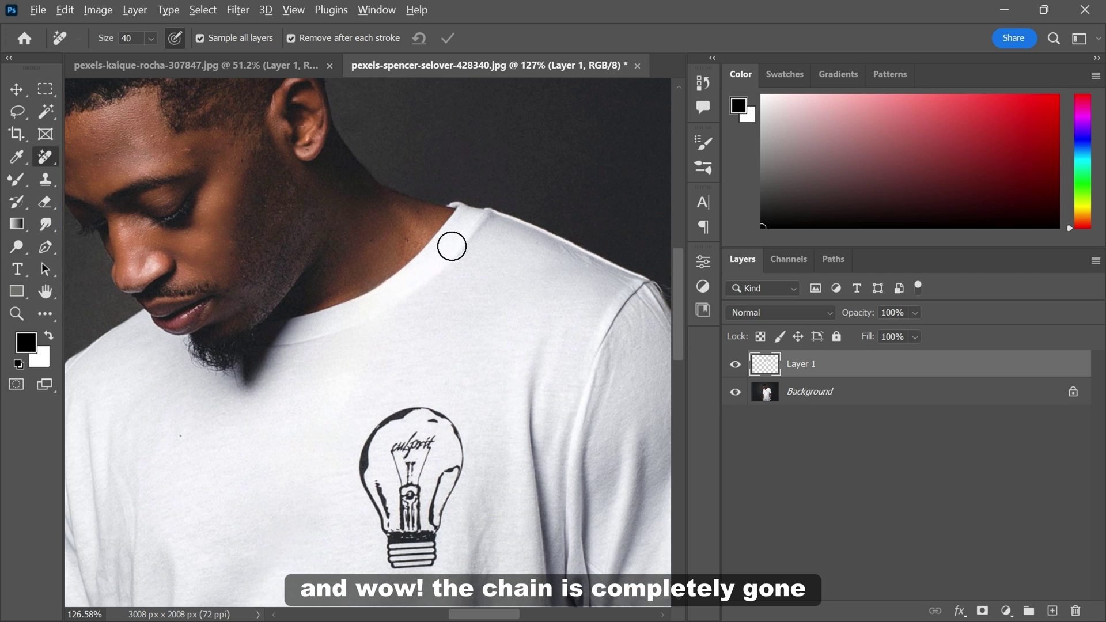
pyautogui.scroll(-1, 451, 247)
pyautogui.click(734, 364)
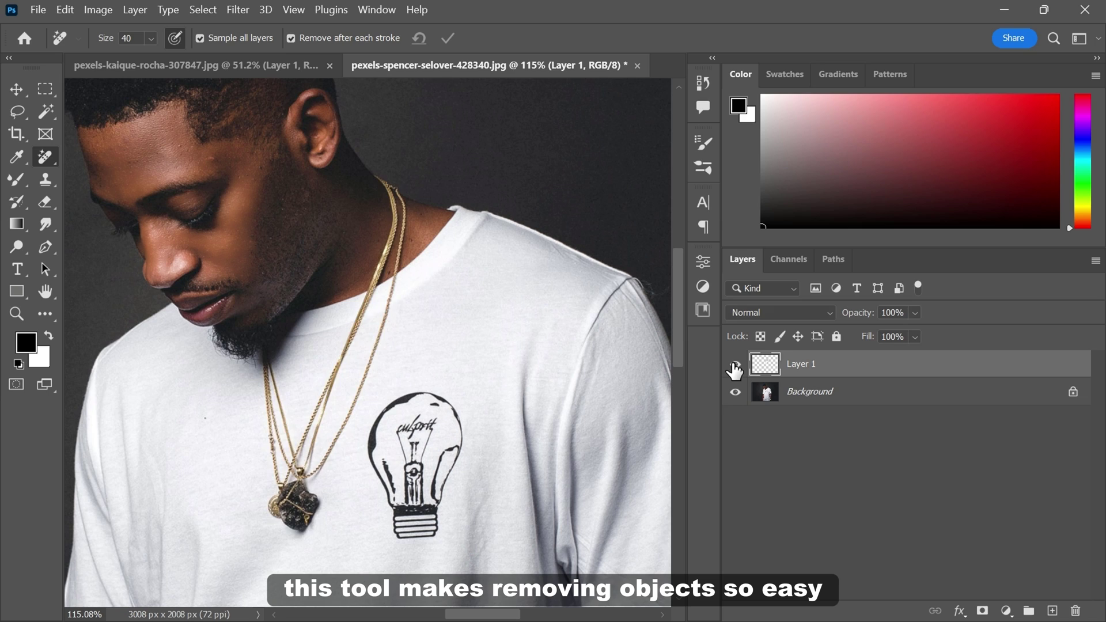
pyautogui.click(735, 364)
pyautogui.click(735, 364)
pyautogui.click(734, 364)
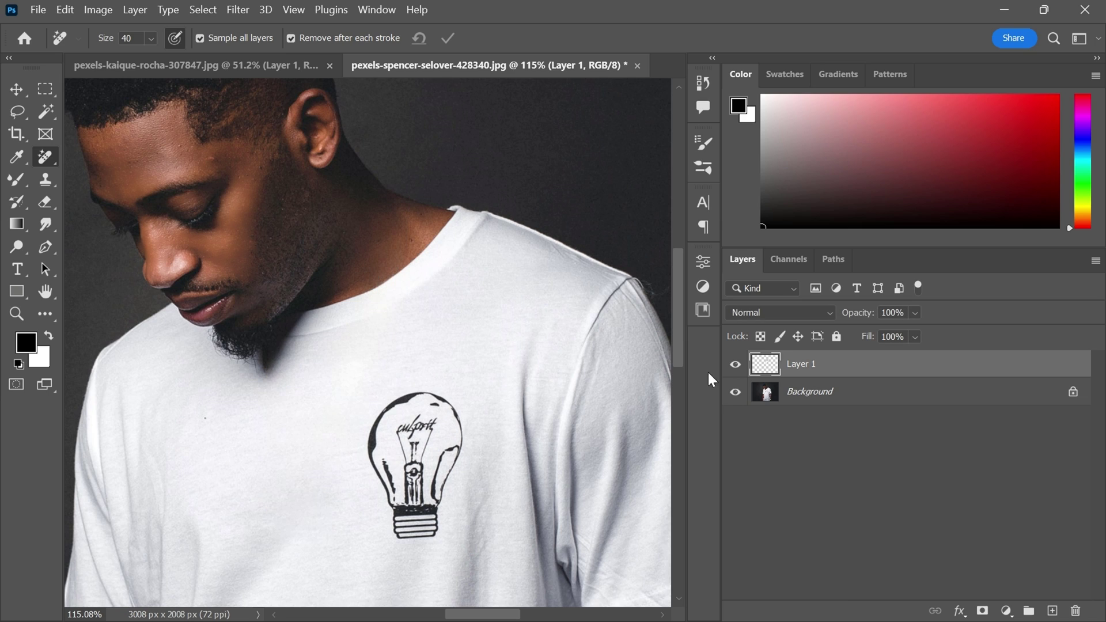
pyautogui.hotkey('ctrl', '0')
pyautogui.press('v')
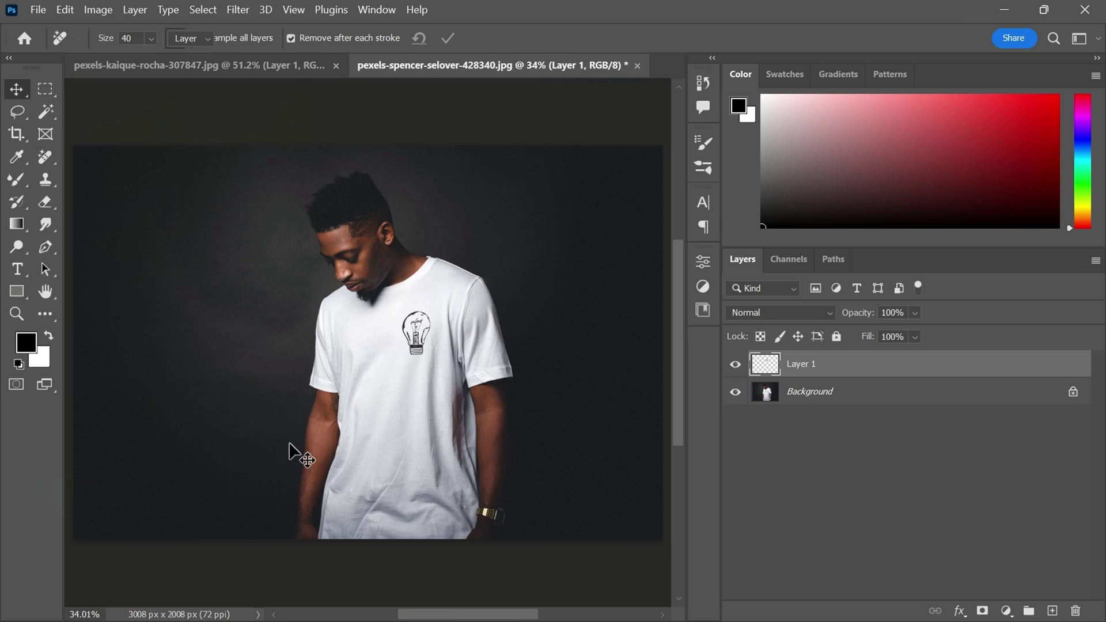
# - Open the Unsplash portrait of the bearded man in a denim jacket
pyautogui.click(25, 41)
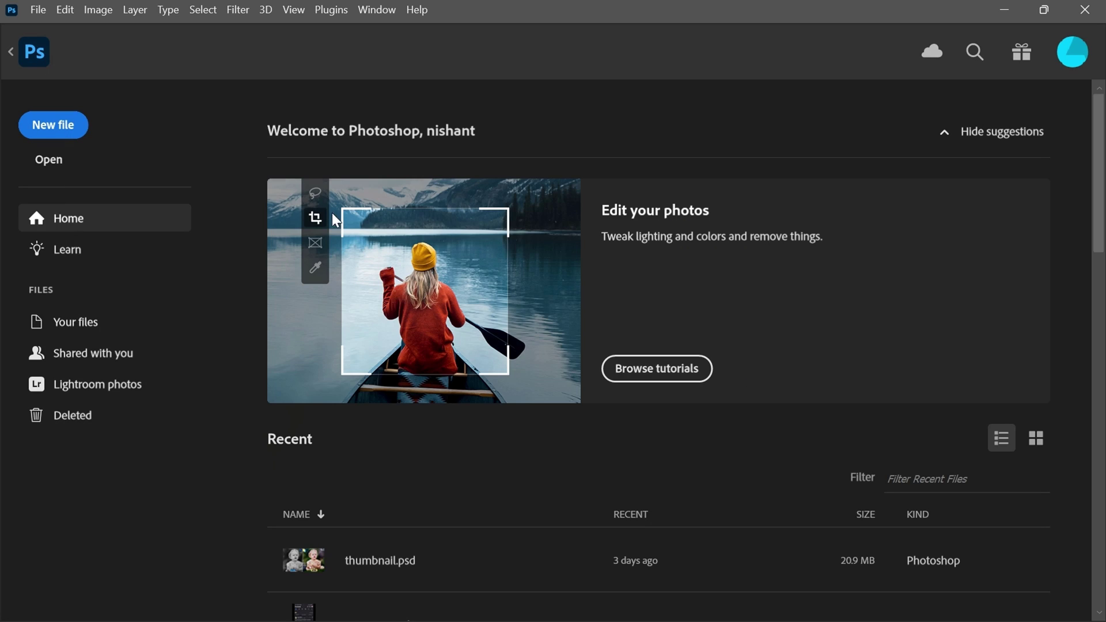
pyautogui.click(58, 164)
pyautogui.click(285, 172)
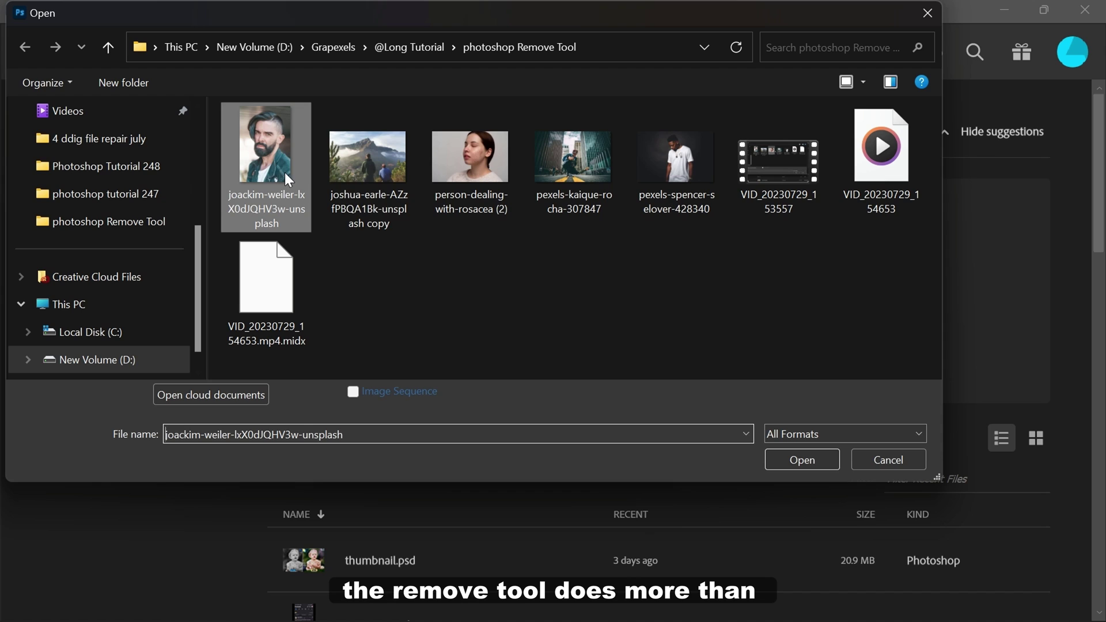
pyautogui.click(784, 460)
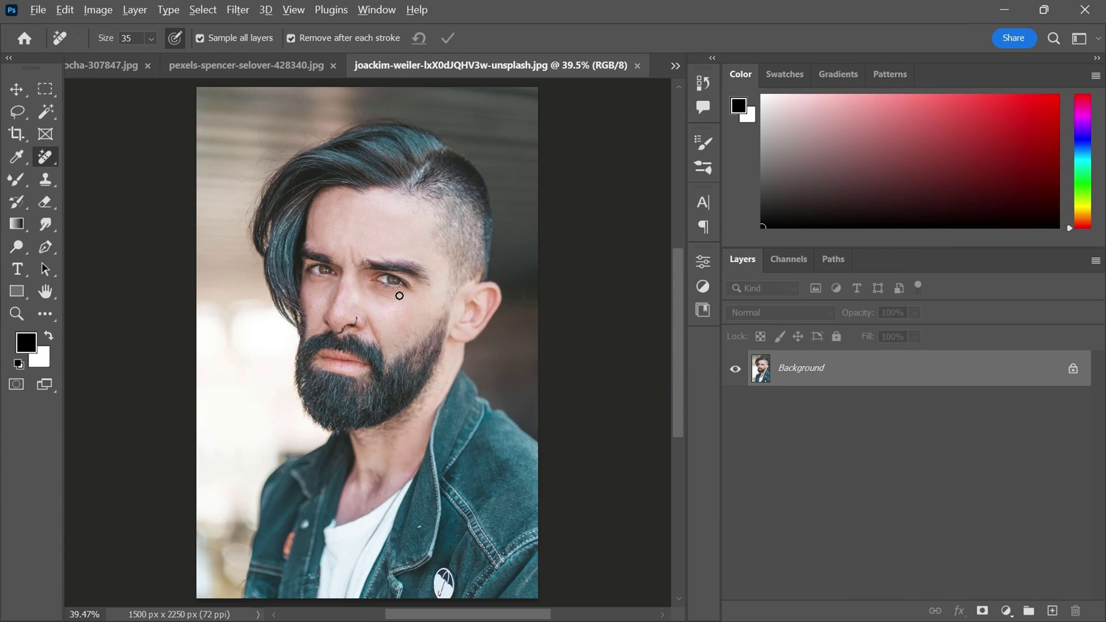
# - Add a new empty layer above the bearded man's portrait for the eyebrow retouching
pyautogui.scroll(2, 413, 284)
pyautogui.scroll(3, 460, 245)
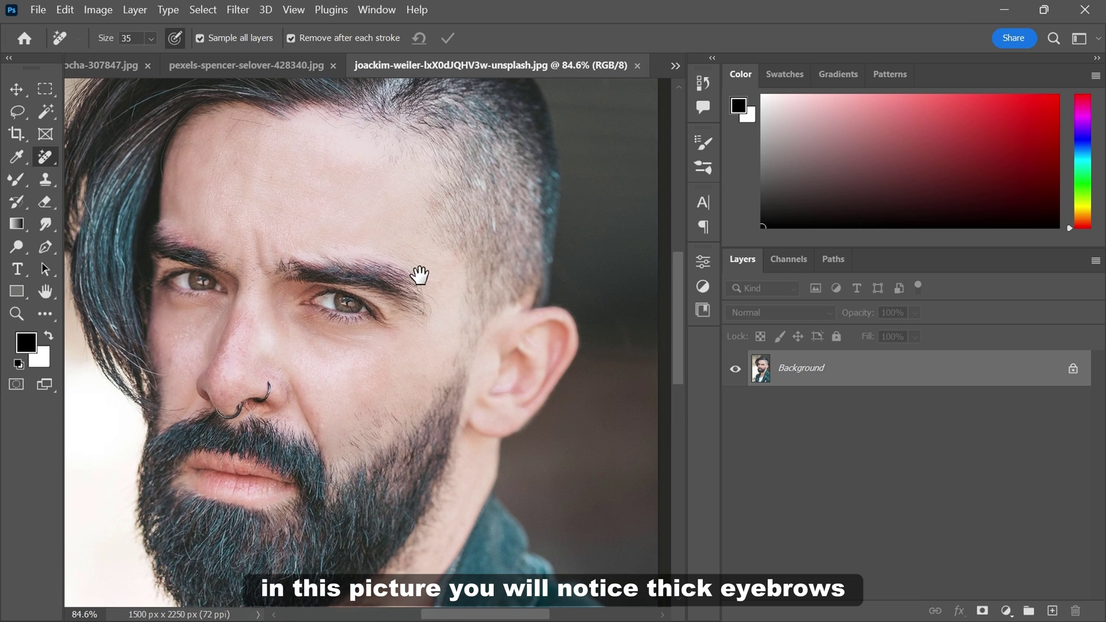
pyautogui.moveTo(446, 145); pyautogui.dragTo(446, 176)
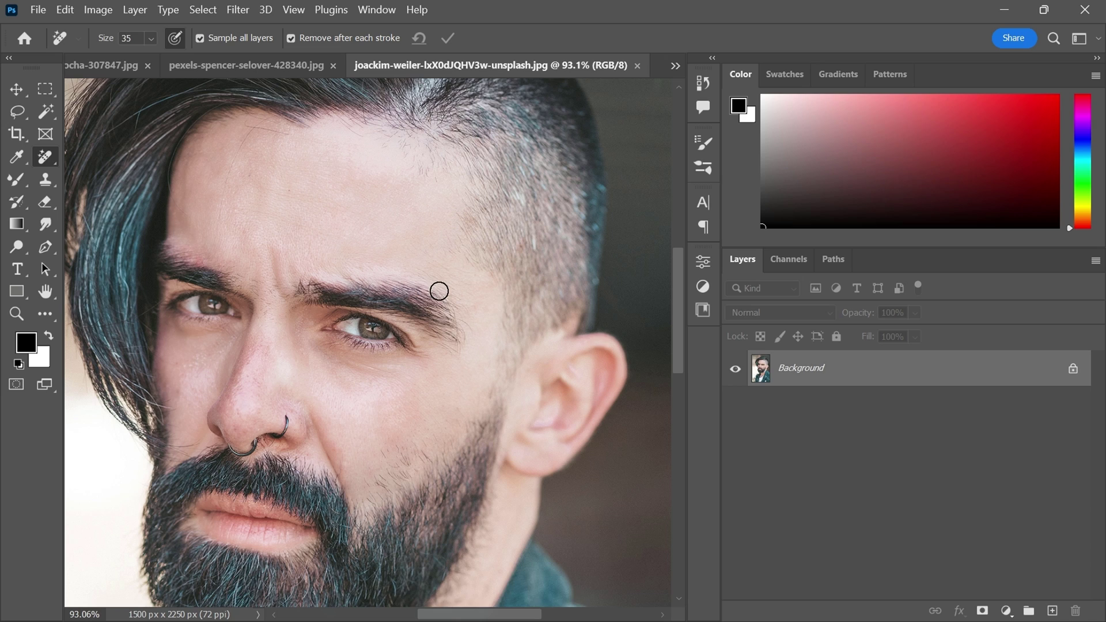
pyautogui.click(1050, 611)
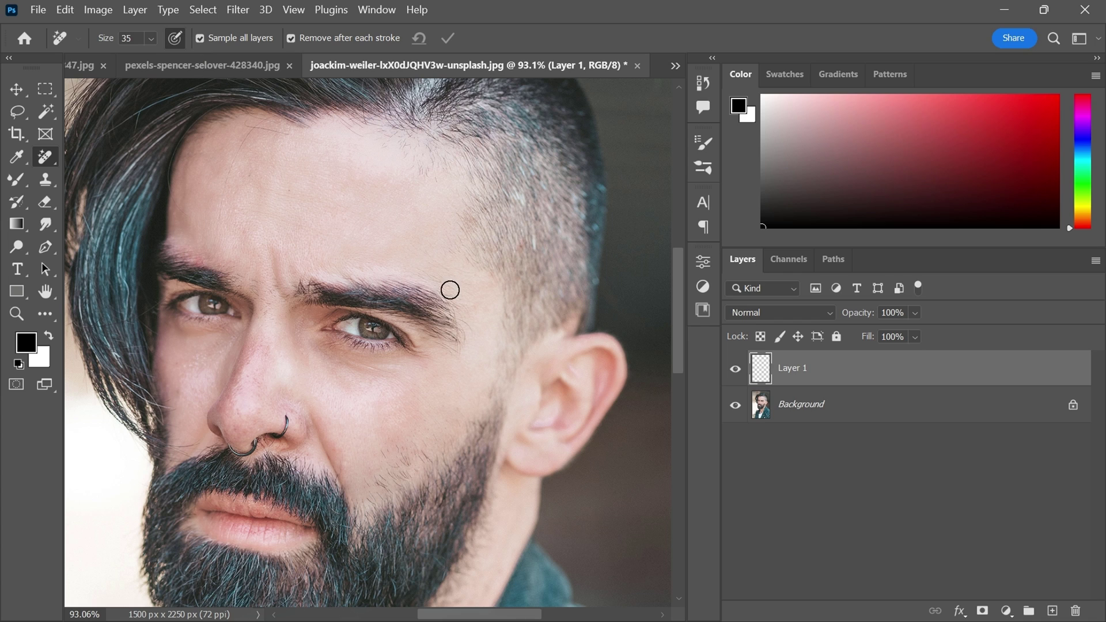
# - Set the Remove Tool size to 70 and remove the stray hairs above and beyond the right eyebrow's outer end
pyautogui.scroll(3, 450, 290)
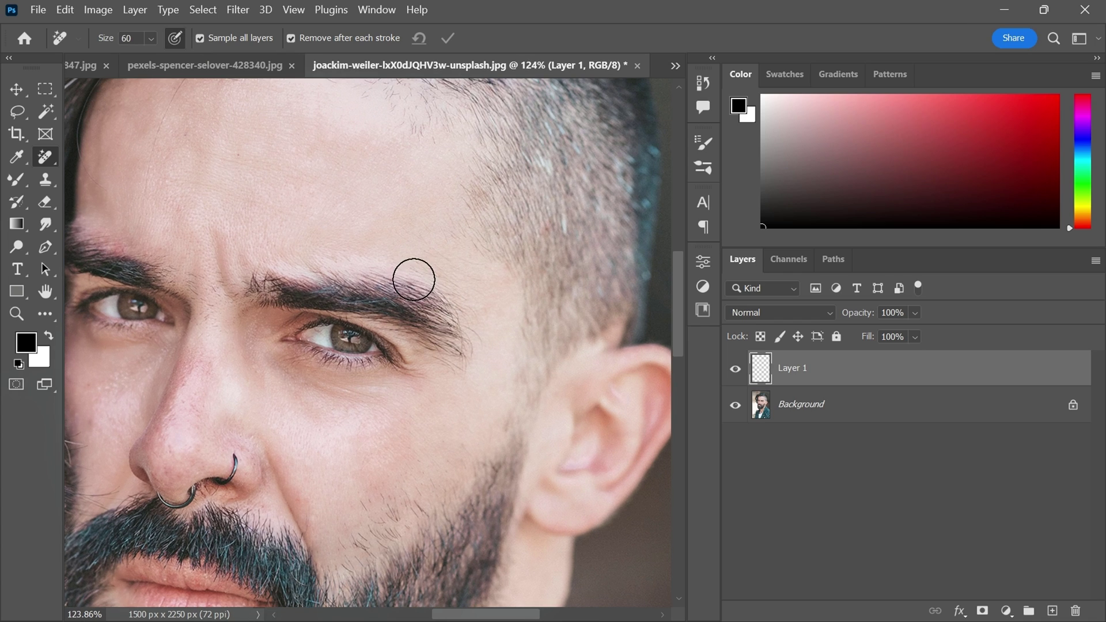
pyautogui.press(']')
pyautogui.moveTo(336, 249)
pyautogui.mouseDown()
pyautogui.moveTo(326, 250)
pyautogui.moveTo(414, 270)
pyautogui.moveTo(449, 293)
pyautogui.moveTo(474, 338)
pyautogui.moveTo(464, 380)
pyautogui.mouseUp()
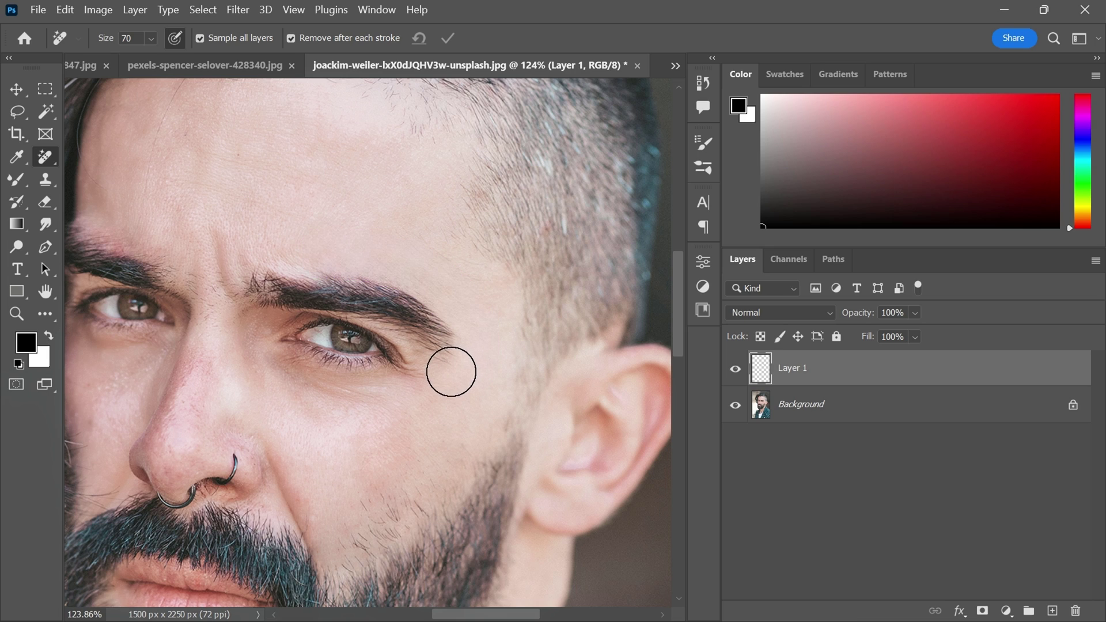
pyautogui.moveTo(452, 358); pyautogui.dragTo(383, 323)
# - Set the brush size to 25 and clean up stray hairs along the right eyebrow's edges and inner end
pyautogui.press('[')
pyautogui.press('[')
pyautogui.press('[')
pyautogui.press('[')
pyautogui.moveTo(256, 272); pyautogui.dragTo(341, 254)
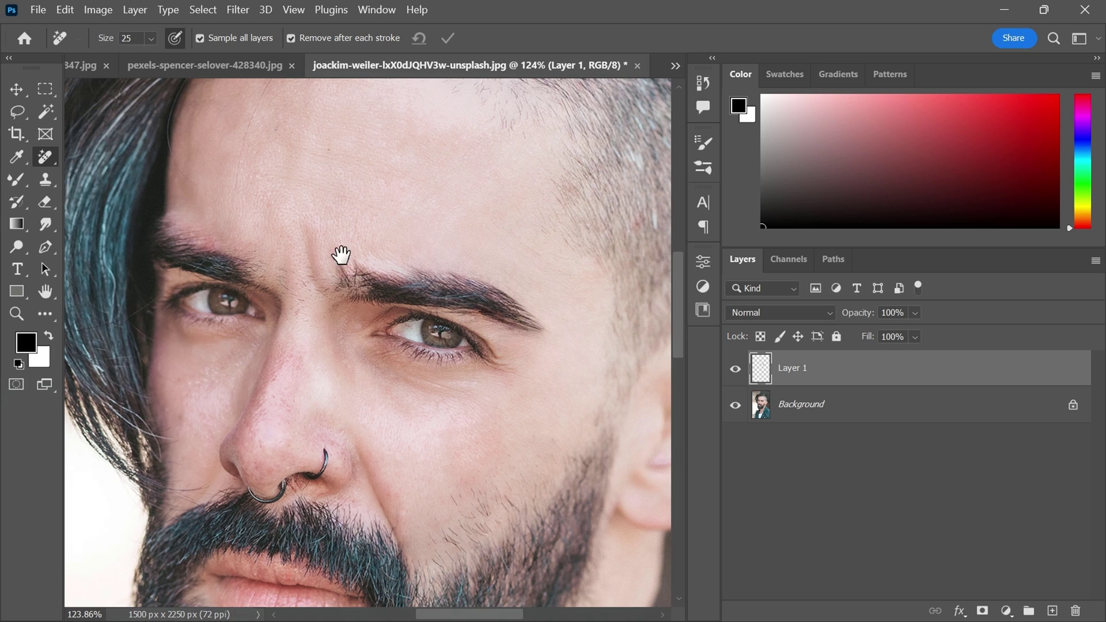
pyautogui.moveTo(419, 275); pyautogui.dragTo(459, 283)
pyautogui.moveTo(390, 317); pyautogui.dragTo(409, 315)
pyautogui.moveTo(347, 288); pyautogui.dragTo(345, 301)
pyautogui.moveTo(363, 264); pyautogui.dragTo(383, 273)
# - Set the brush size to 35 and remove the stray hairs at the inner end of the left eyebrow
pyautogui.press(']')
pyautogui.press(']')
pyautogui.moveTo(313, 271); pyautogui.dragTo(227, 237)
pyautogui.moveTo(330, 308); pyautogui.dragTo(304, 297)
pyautogui.click(279, 261)
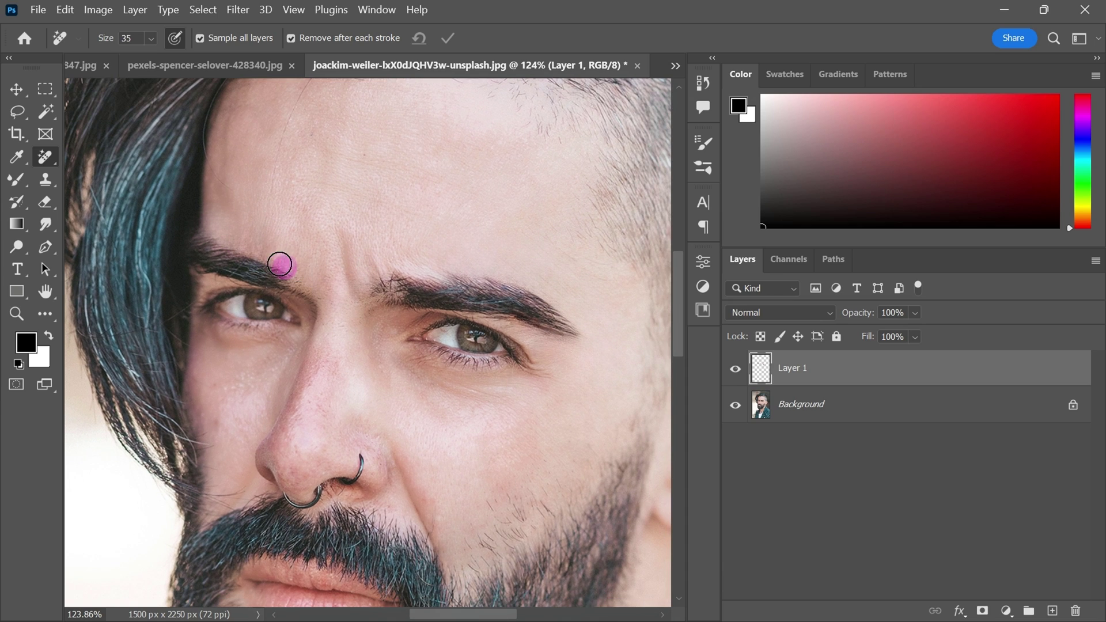
# - Set the brush size to 45, remove the sparse hairs on the cheek above the beard, and undo the last stroke
pyautogui.scroll(-3, 443, 368)
pyautogui.moveTo(443, 369)
pyautogui.mouseDown()
pyautogui.moveTo(373, 311)
pyautogui.moveTo(356, 274)
pyautogui.mouseUp()
pyautogui.scroll(2, 428, 405)
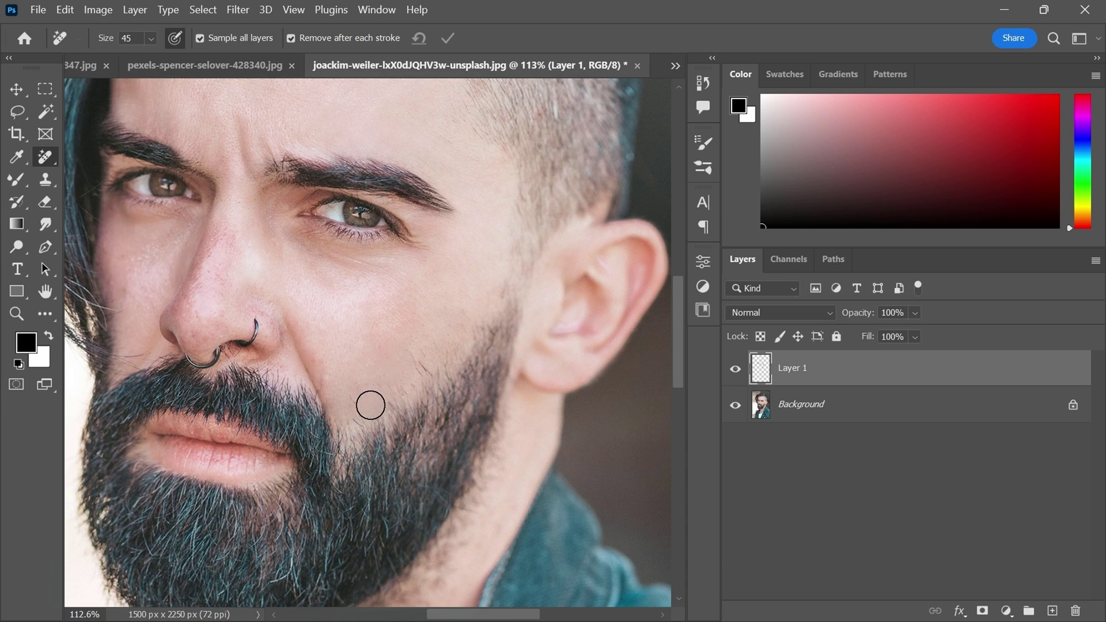
pyautogui.click(353, 418)
pyautogui.moveTo(500, 265)
pyautogui.mouseDown()
pyautogui.moveTo(440, 362)
pyautogui.moveTo(351, 430)
pyautogui.moveTo(386, 375)
pyautogui.mouseUp()
pyautogui.scroll(3, 332, 399)
pyautogui.moveTo(322, 341); pyautogui.dragTo(375, 395)
pyautogui.hotkey('ctrl', 'z')
# - Reduce the brush size and clean up the remaining stray hairs along the beard's edge on the cheek
pyautogui.press('[')
pyautogui.press('[')
pyautogui.press('[')
pyautogui.press('[')
pyautogui.moveTo(417, 417); pyautogui.dragTo(487, 450)
pyautogui.click(393, 380)
pyautogui.moveTo(242, 352); pyautogui.dragTo(327, 343)
pyautogui.moveTo(327, 343); pyautogui.dragTo(267, 366)
pyautogui.moveTo(410, 482); pyautogui.dragTo(331, 375)
# - Enlarge the brush, up to size 90, and remove the stubble on the neck below the beard
pyautogui.scroll(-2, 331, 375)
pyautogui.press(']')
pyautogui.press(']')
pyautogui.press(']')
pyautogui.press(']')
pyautogui.press(']')
pyautogui.moveTo(525, 371)
pyautogui.mouseDown()
pyautogui.moveTo(525, 355)
pyautogui.moveTo(422, 501)
pyautogui.moveTo(414, 534)
pyautogui.moveTo(486, 469)
pyautogui.mouseUp()
pyautogui.moveTo(510, 398)
pyautogui.mouseDown()
pyautogui.moveTo(447, 489)
pyautogui.moveTo(398, 514)
pyautogui.mouseUp()
pyautogui.moveTo(527, 352); pyautogui.dragTo(492, 373)
pyautogui.moveTo(493, 371); pyautogui.dragTo(376, 527)
pyautogui.moveTo(536, 396); pyautogui.dragTo(553, 543)
pyautogui.moveTo(503, 348); pyautogui.dragTo(499, 369)
pyautogui.scroll(2, 521, 314)
pyautogui.moveTo(520, 311); pyautogui.dragTo(520, 409)
pyautogui.press(']')
pyautogui.press(']')
pyautogui.press(']')
pyautogui.moveTo(389, 273); pyautogui.dragTo(428, 325)
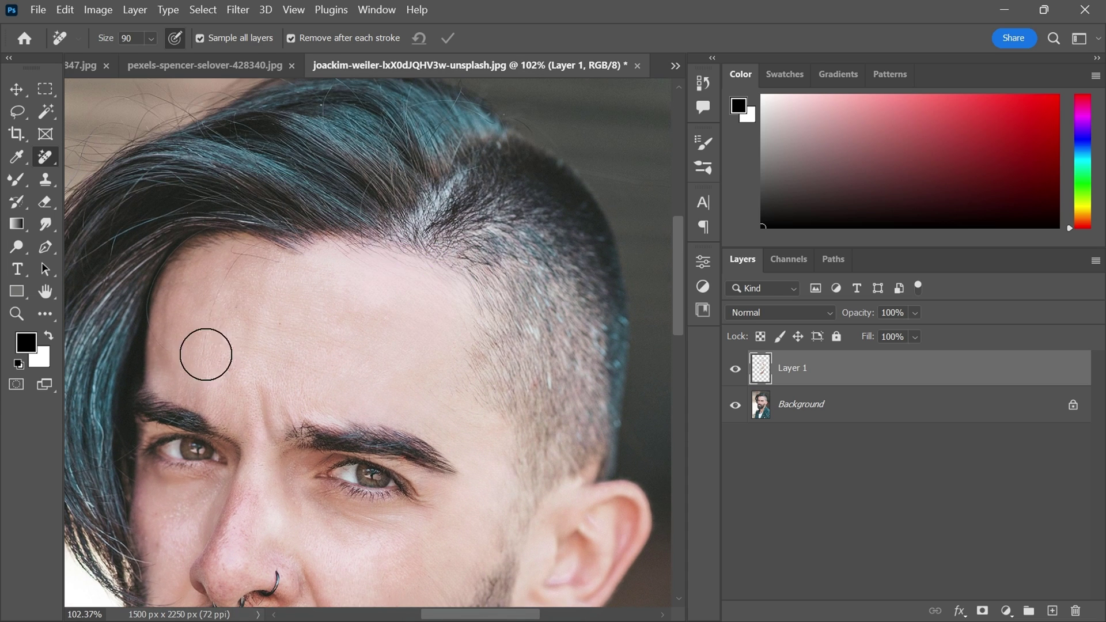
# - Set the brush size to 45 and examine the retouched forehead, eyebrows, cheek and beard edge
pyautogui.scroll(-2, 353, 407)
pyautogui.scroll(4, 395, 321)
pyautogui.press('[')
pyautogui.press('[')
pyautogui.press('[')
pyautogui.press('[')
pyautogui.press('[')
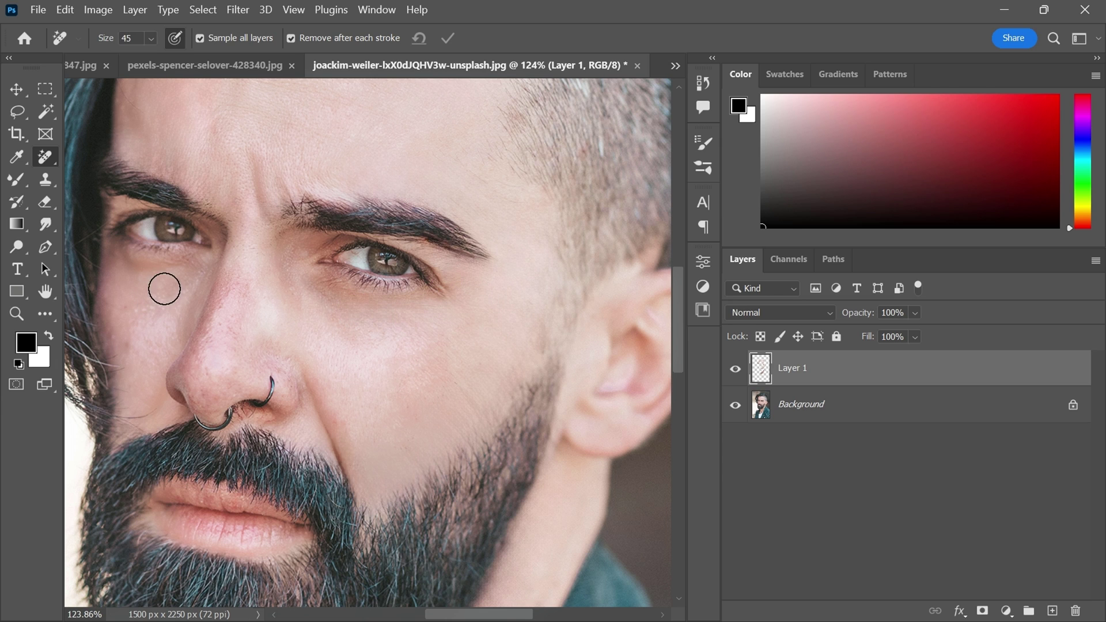
pyautogui.moveTo(170, 278); pyautogui.dragTo(232, 289)
pyautogui.moveTo(385, 252); pyautogui.dragTo(350, 240)
pyautogui.scroll(-2, 330, 300)
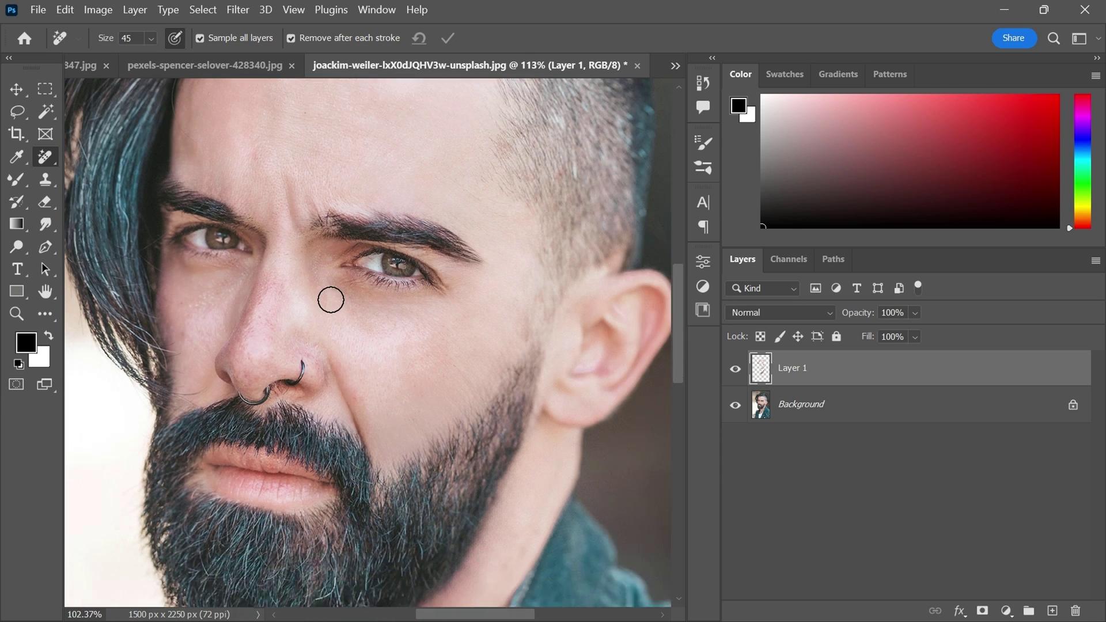
pyautogui.scroll(-2, 331, 299)
# - Compare the bearded man's portrait before and after retouching by alternately showing the background alone and all layers
pyautogui.keyDown('alt'); pyautogui.click(741, 410); pyautogui.keyUp('alt')
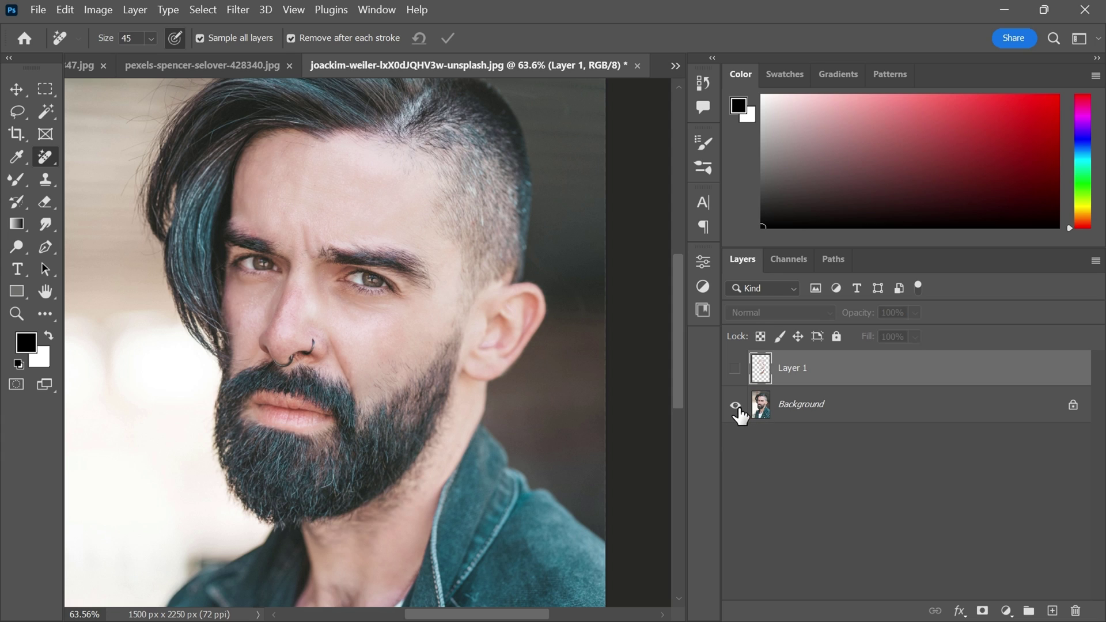
pyautogui.keyDown('alt'); pyautogui.click(741, 410); pyautogui.keyUp('alt')
pyautogui.keyDown('alt'); pyautogui.click(740, 412); pyautogui.keyUp('alt')
pyautogui.keyDown('alt'); pyautogui.click(740, 411); pyautogui.keyUp('alt')
pyautogui.scroll(-1, 342, 333)
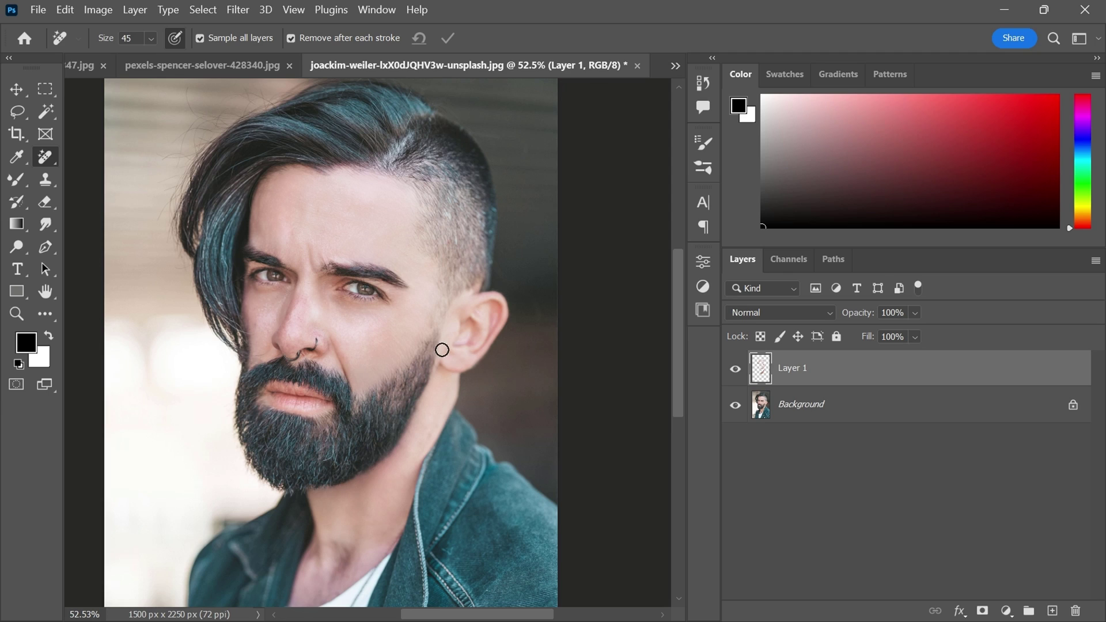
pyautogui.keyDown('alt'); pyautogui.click(735, 406); pyautogui.keyUp('alt')
pyautogui.keyDown('alt'); pyautogui.click(735, 406); pyautogui.keyUp('alt')
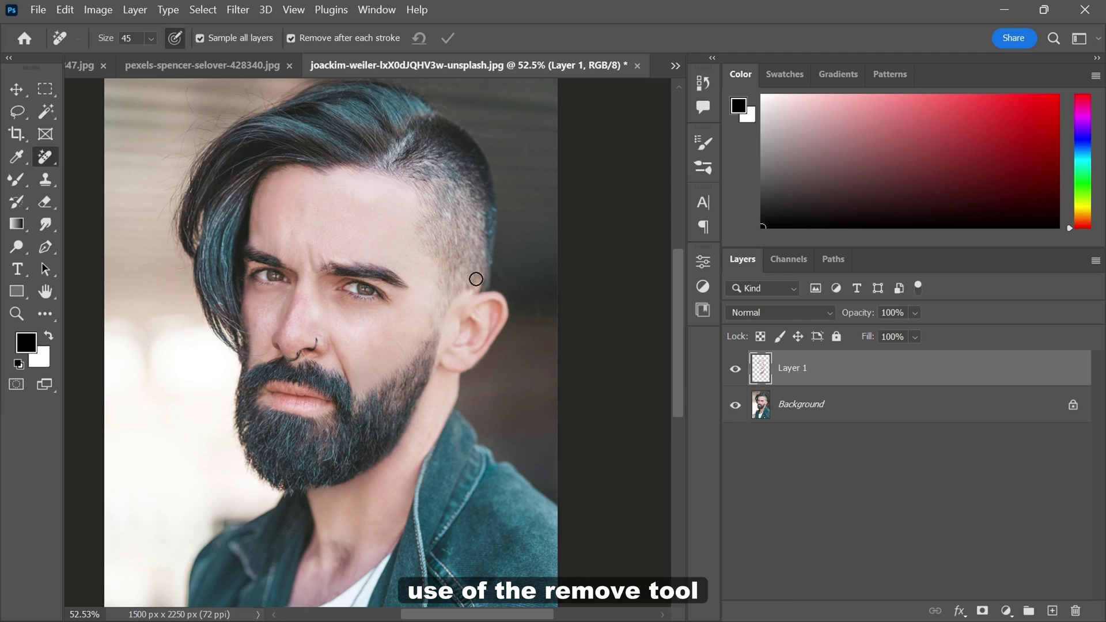
# - Open the person-dealing-with-rosacea (2) photo and add a new empty layer above the background
pyautogui.click(25, 38)
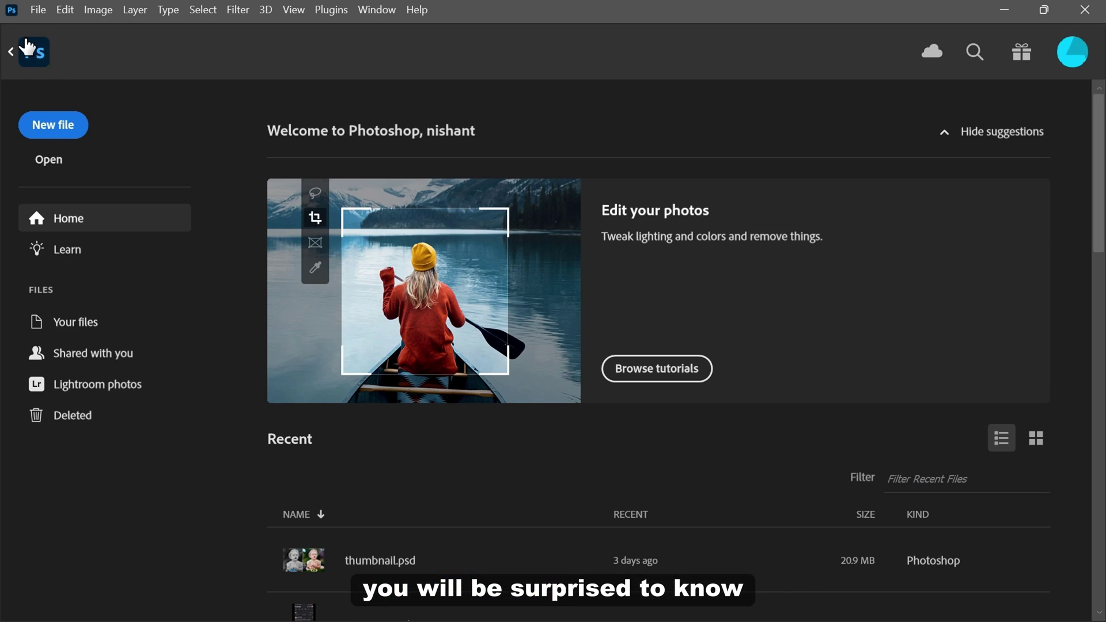
pyautogui.click(42, 159)
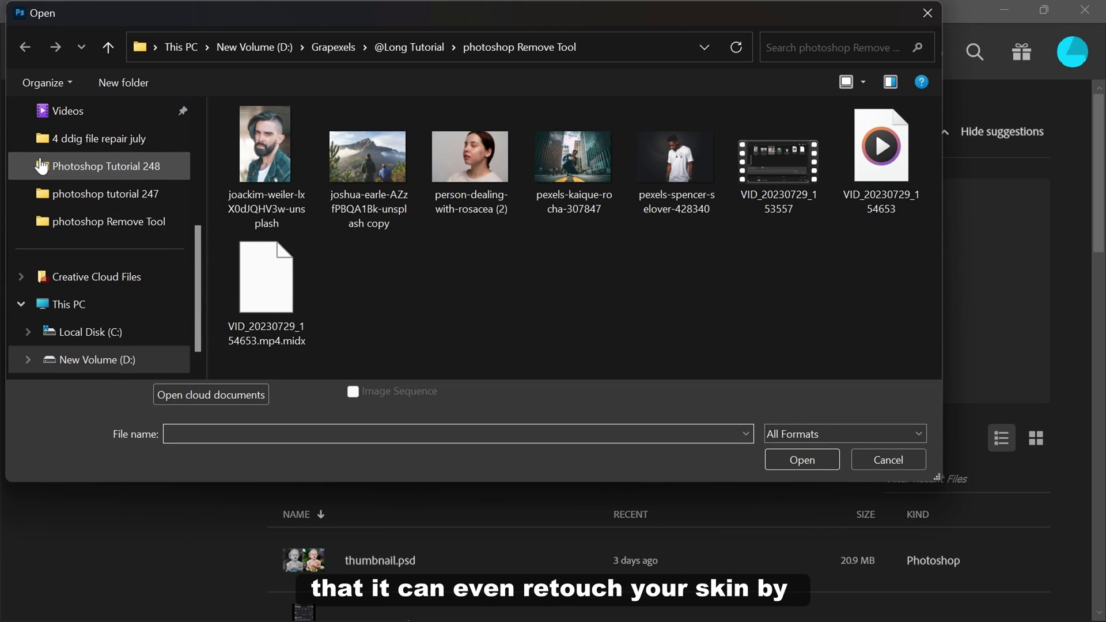
pyautogui.click(459, 173)
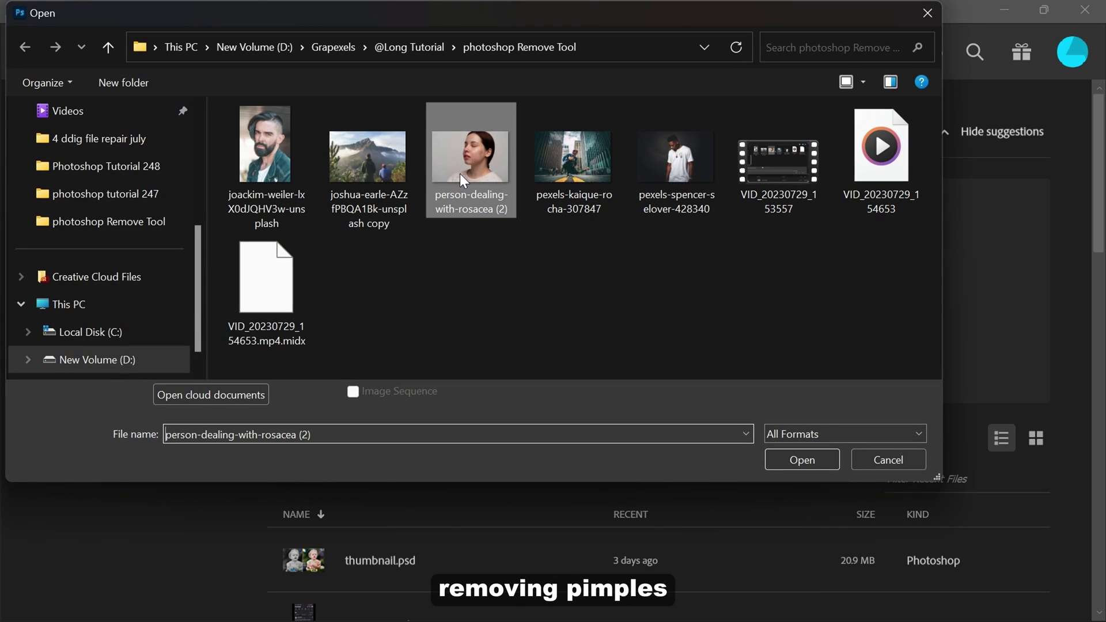
pyautogui.click(792, 465)
pyautogui.scroll(3, 447, 323)
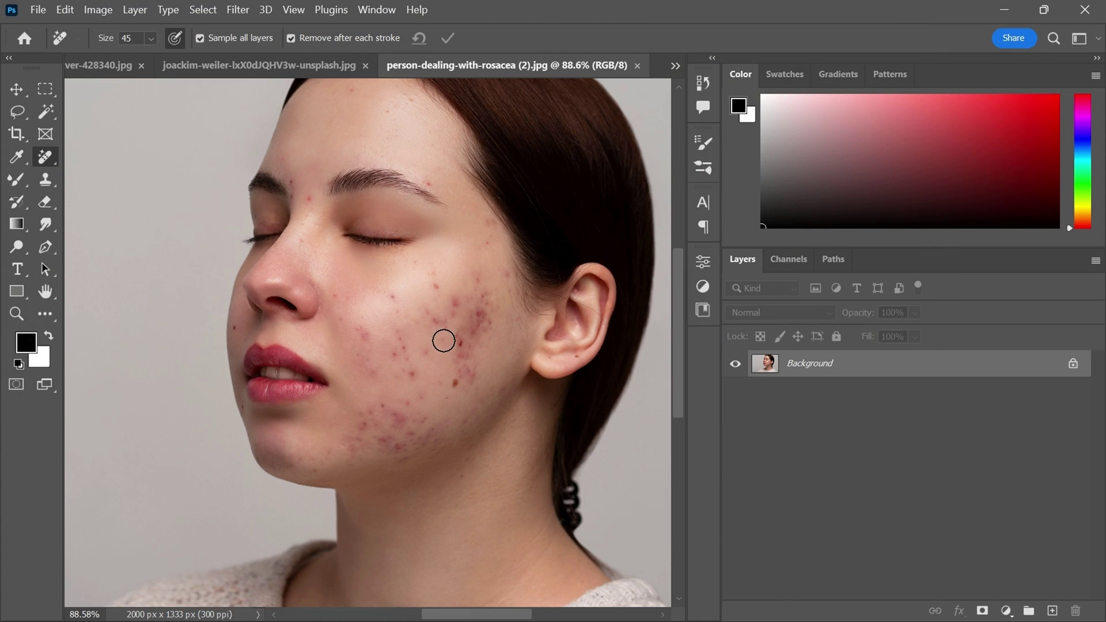
pyautogui.click(1051, 611)
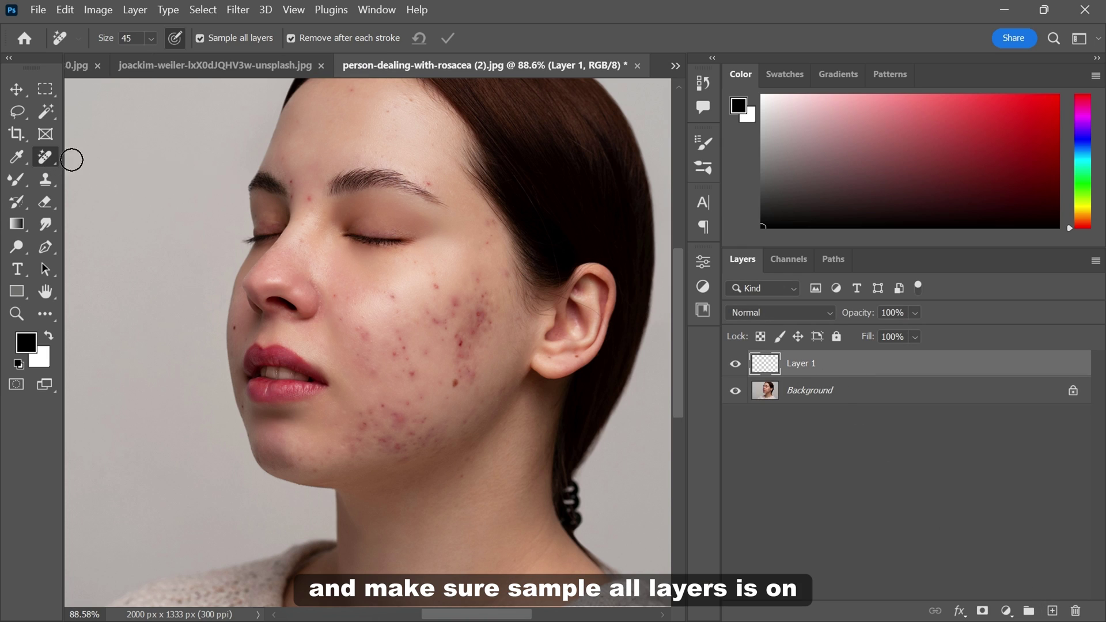
# - Set the Remove Tool size to 40 and remove the blemishes on the woman's temple near the hairline
pyautogui.scroll(2, 442, 286)
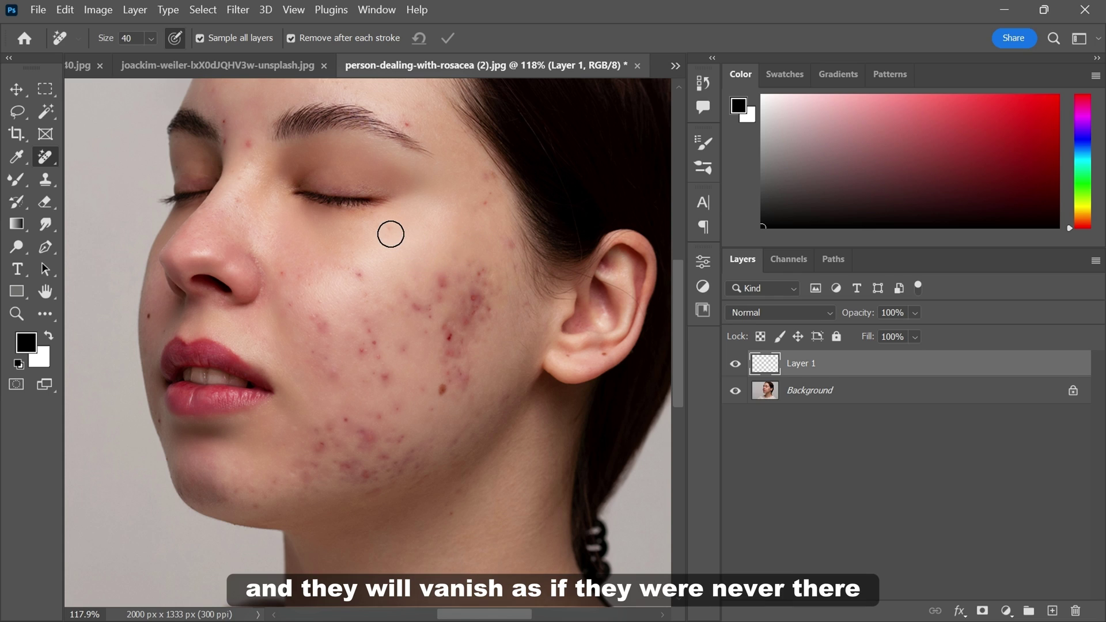
pyautogui.click(488, 181)
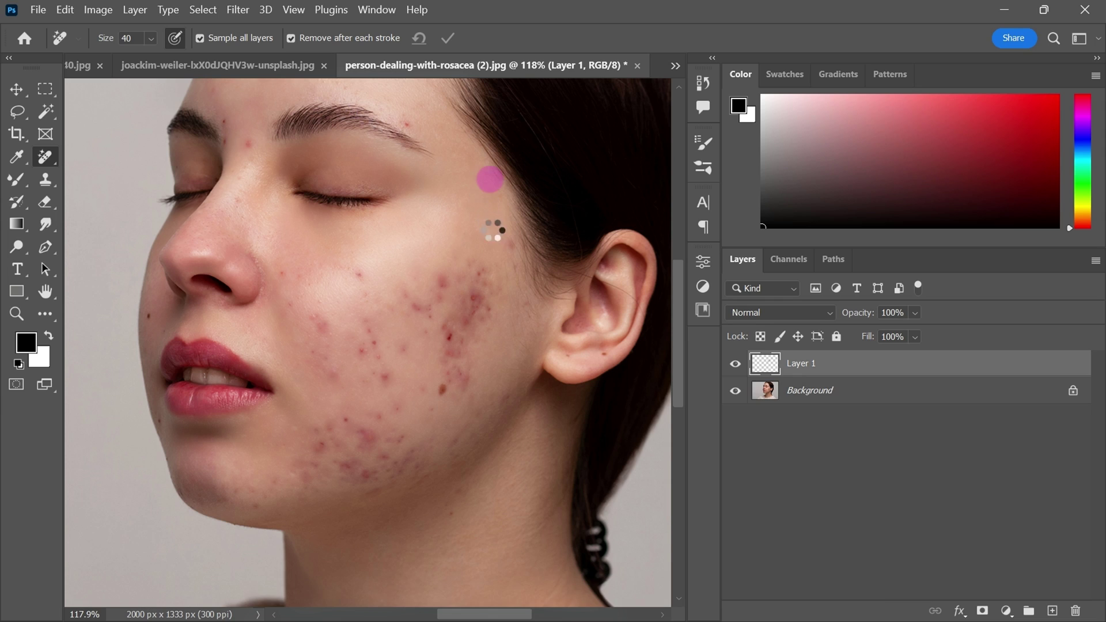
pyautogui.click(516, 292)
# - Set the brush size to 60 and remove the pimples across the woman's cheek and jaw
pyautogui.press(']')
pyautogui.press(']')
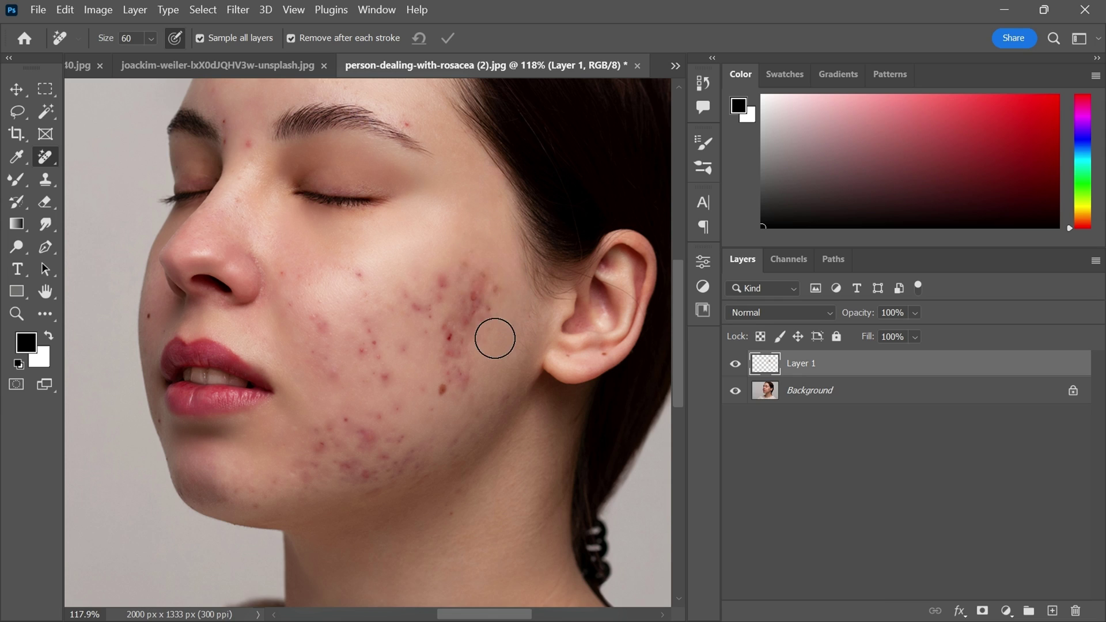
pyautogui.moveTo(458, 253)
pyautogui.mouseDown()
pyautogui.moveTo(492, 308)
pyautogui.moveTo(447, 311)
pyautogui.moveTo(456, 372)
pyautogui.mouseUp()
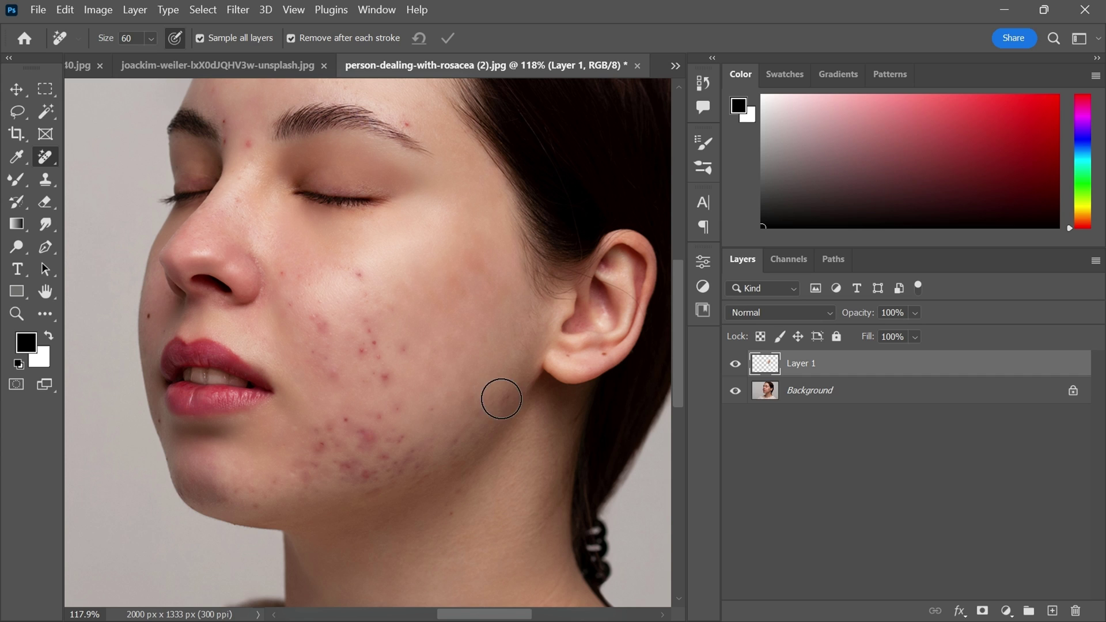
pyautogui.moveTo(420, 422)
pyautogui.mouseDown()
pyautogui.moveTo(295, 469)
pyautogui.moveTo(388, 388)
pyautogui.moveTo(340, 380)
pyautogui.mouseUp()
pyautogui.click(401, 345)
pyautogui.moveTo(354, 276)
pyautogui.mouseDown()
pyautogui.moveTo(390, 303)
pyautogui.moveTo(412, 294)
pyautogui.mouseUp()
pyautogui.click(404, 465)
pyautogui.click(279, 479)
pyautogui.moveTo(284, 273); pyautogui.dragTo(327, 346)
pyautogui.click(327, 346)
# - Remove the red spots between the woman's eyebrows and above the outer end of the right eyebrow
pyautogui.moveTo(285, 217); pyautogui.dragTo(326, 259)
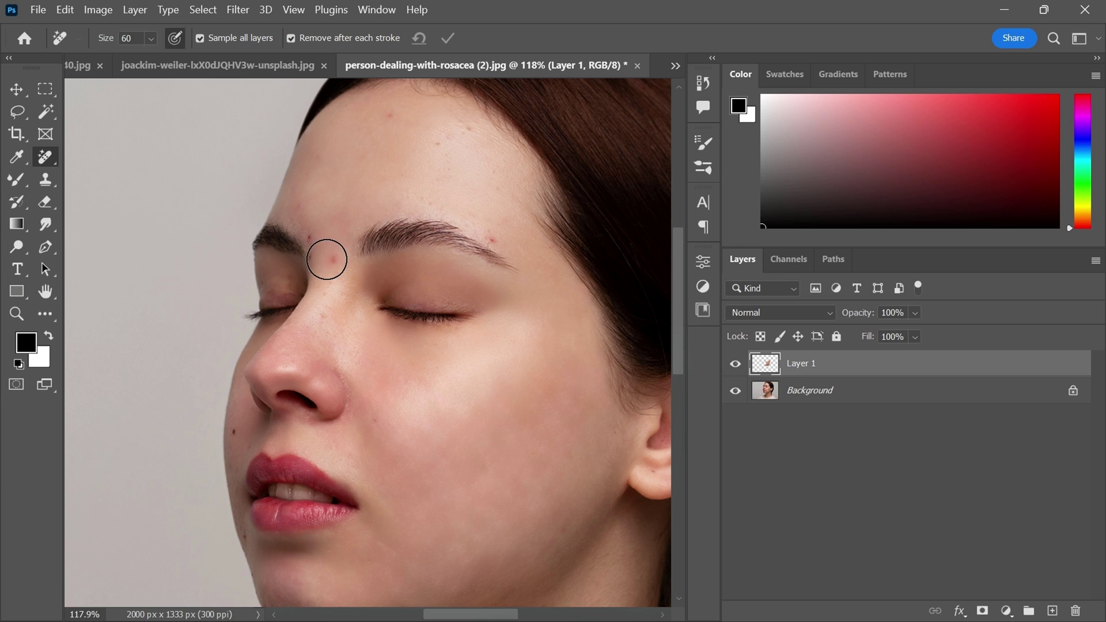
pyautogui.click(326, 259)
pyautogui.click(319, 227)
pyautogui.click(498, 230)
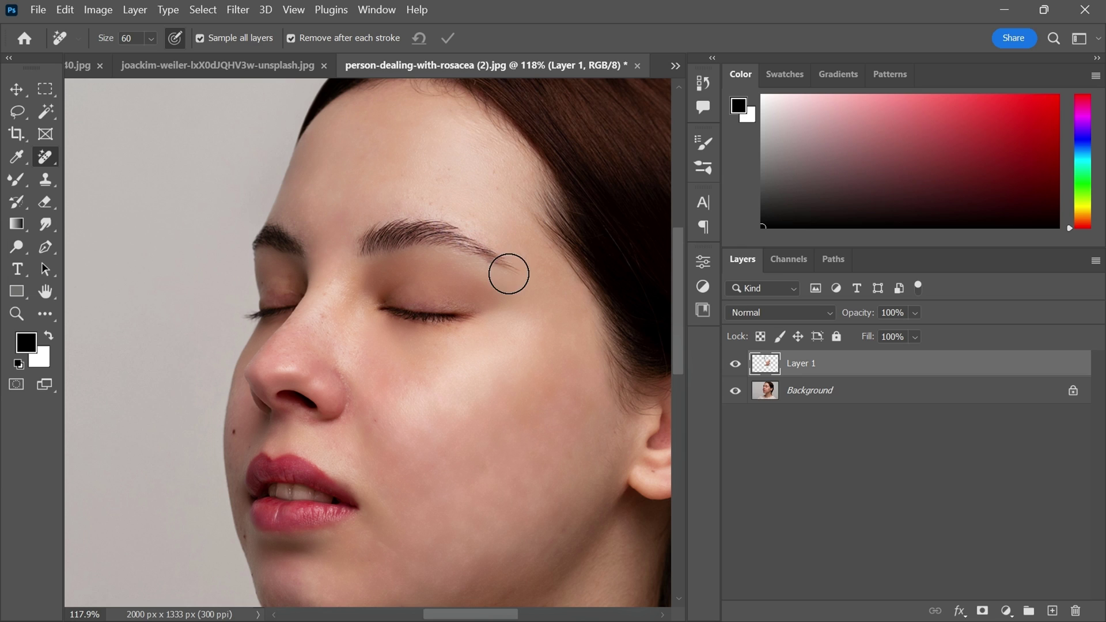
# - Remove the stray hairs along the hairline of the woman's forehead
pyautogui.moveTo(396, 230); pyautogui.dragTo(373, 292)
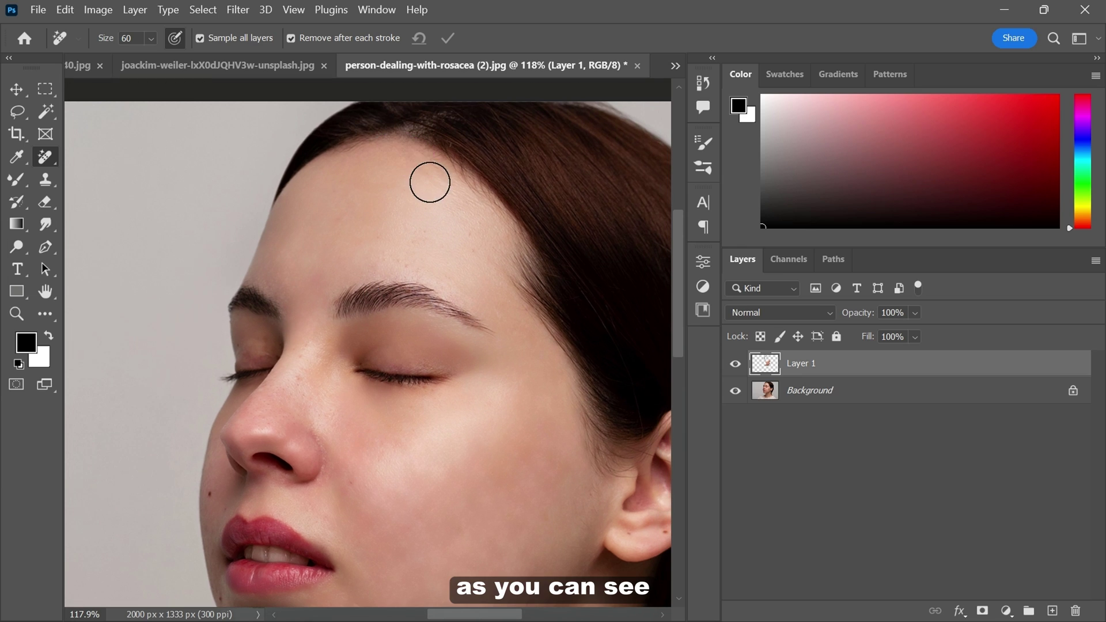
pyautogui.moveTo(513, 367); pyautogui.dragTo(452, 292)
pyautogui.moveTo(398, 154)
pyautogui.mouseDown()
pyautogui.moveTo(415, 236)
pyautogui.moveTo(442, 241)
pyautogui.mouseUp()
pyautogui.moveTo(429, 345); pyautogui.dragTo(428, 226)
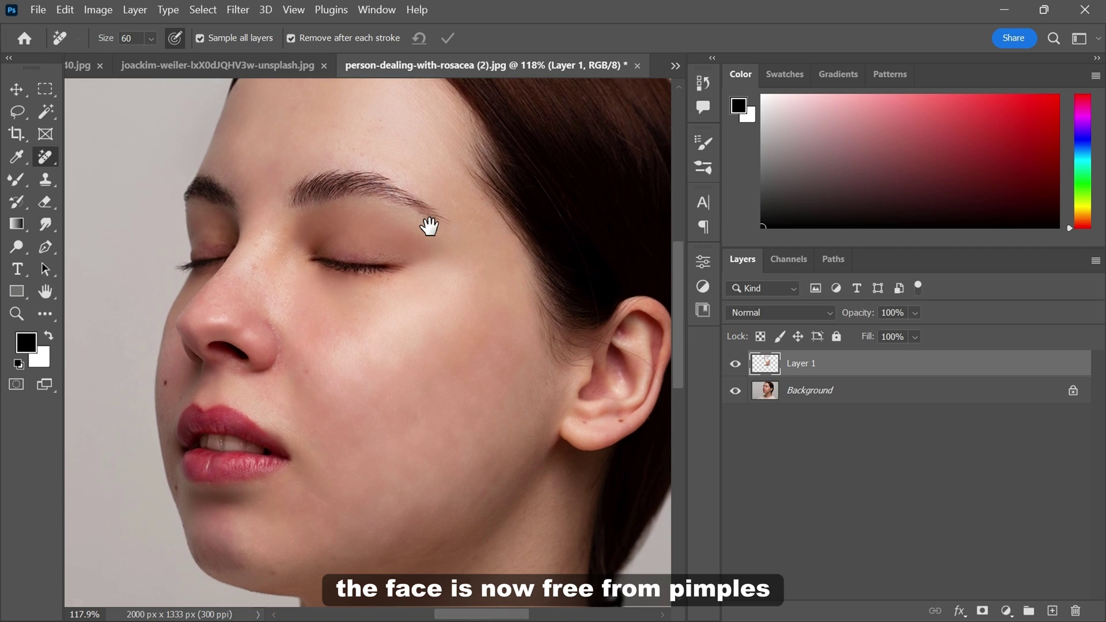
pyautogui.moveTo(327, 352); pyautogui.dragTo(345, 315)
# - Compare the woman's retouched portrait with the original by toggling the retouch layer's visibility, and fit the whole image in view
pyautogui.scroll(-2, 348, 338)
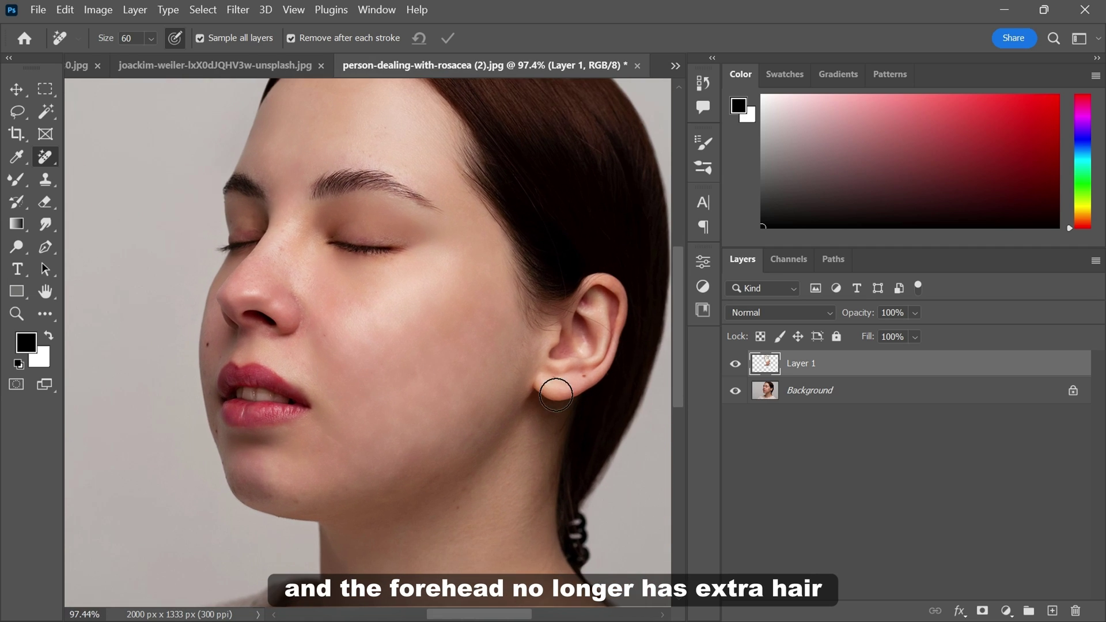
pyautogui.keyDown('alt'); pyautogui.click(735, 394); pyautogui.keyUp('alt')
pyautogui.keyDown('alt'); pyautogui.click(735, 394); pyautogui.keyUp('alt')
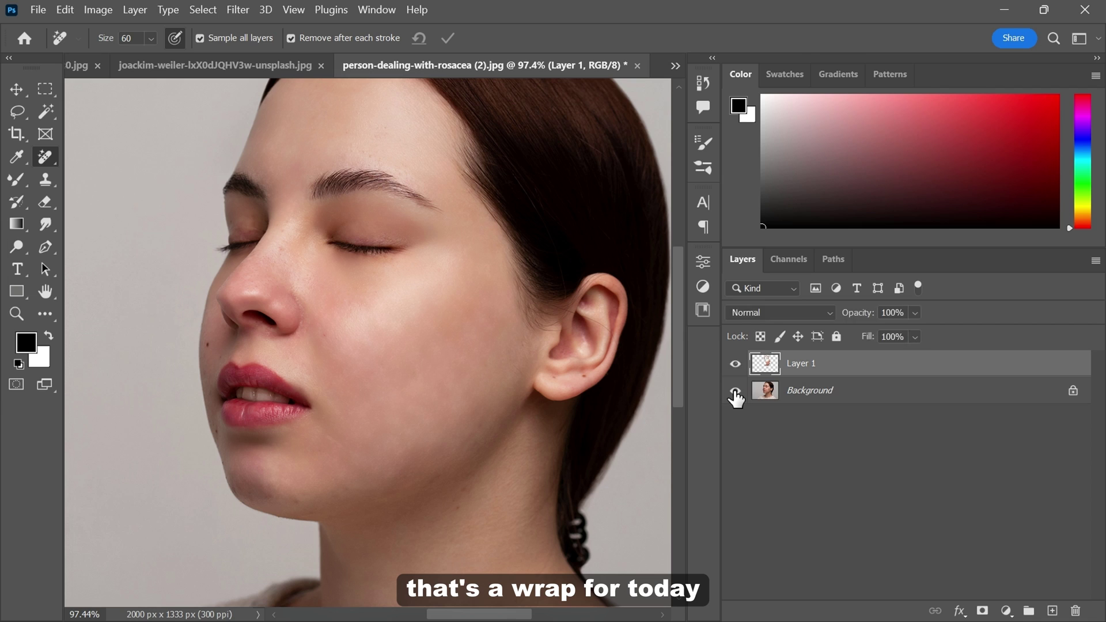
pyautogui.keyDown('alt'); pyautogui.click(735, 394); pyautogui.keyUp('alt')
pyautogui.scroll(-1, 453, 371)
pyautogui.keyDown('alt'); pyautogui.click(735, 392); pyautogui.keyUp('alt')
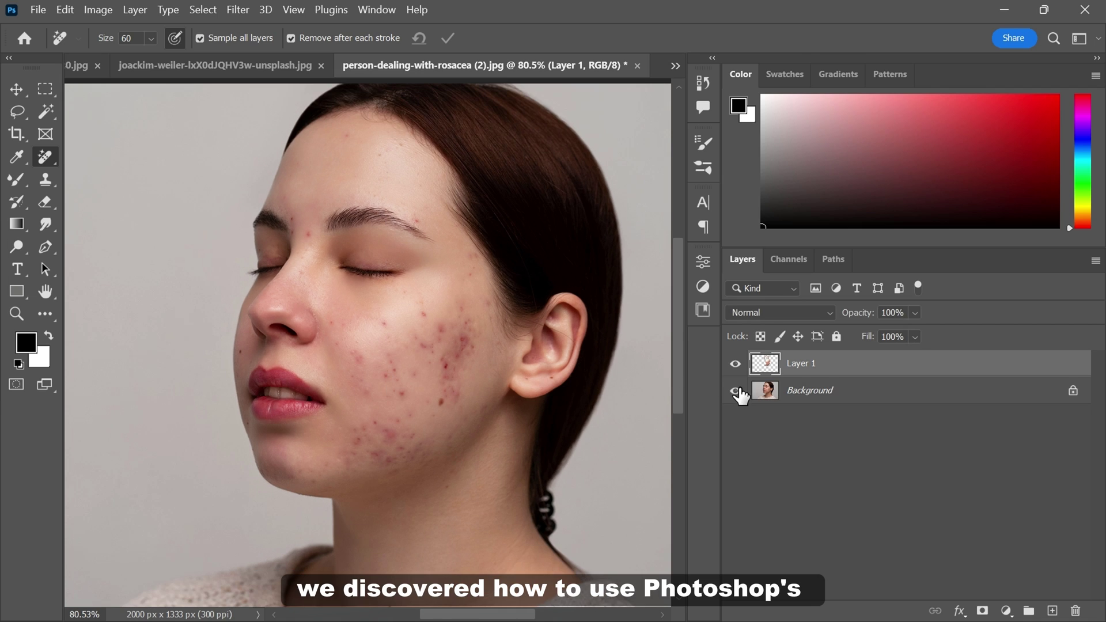
pyautogui.scroll(1, 520, 392)
pyautogui.moveTo(510, 266); pyautogui.dragTo(522, 299)
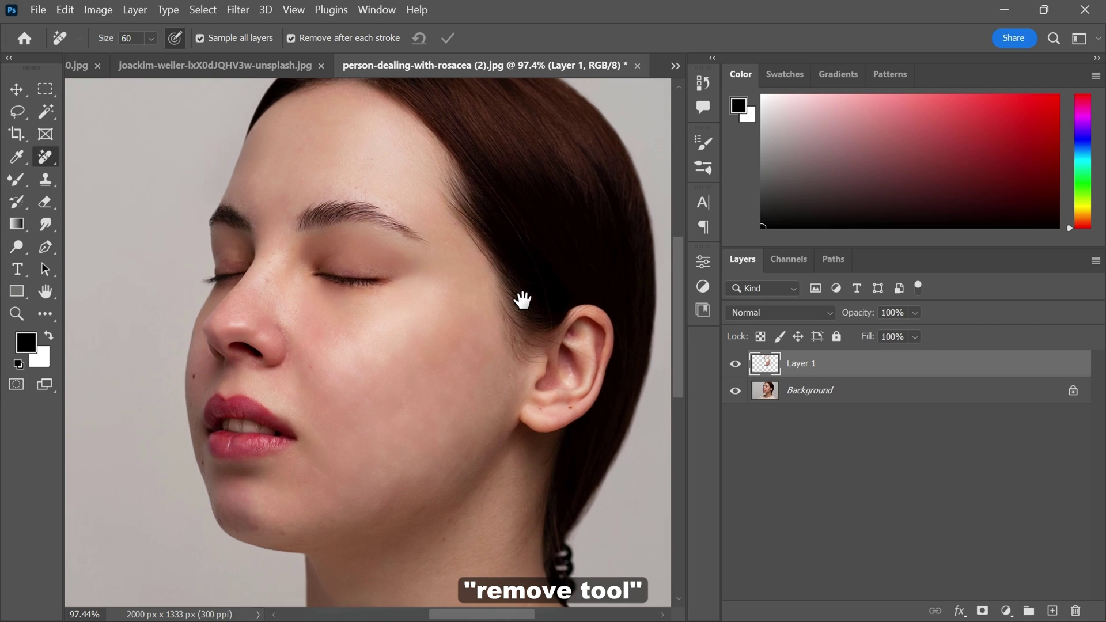
pyautogui.hotkey('ctrl', '0')
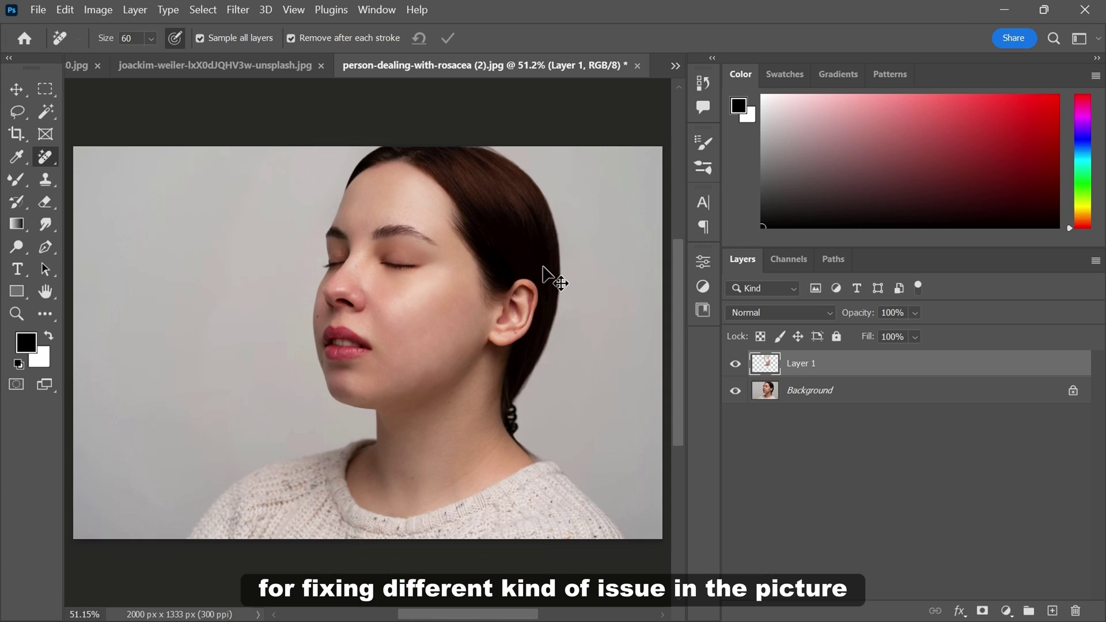